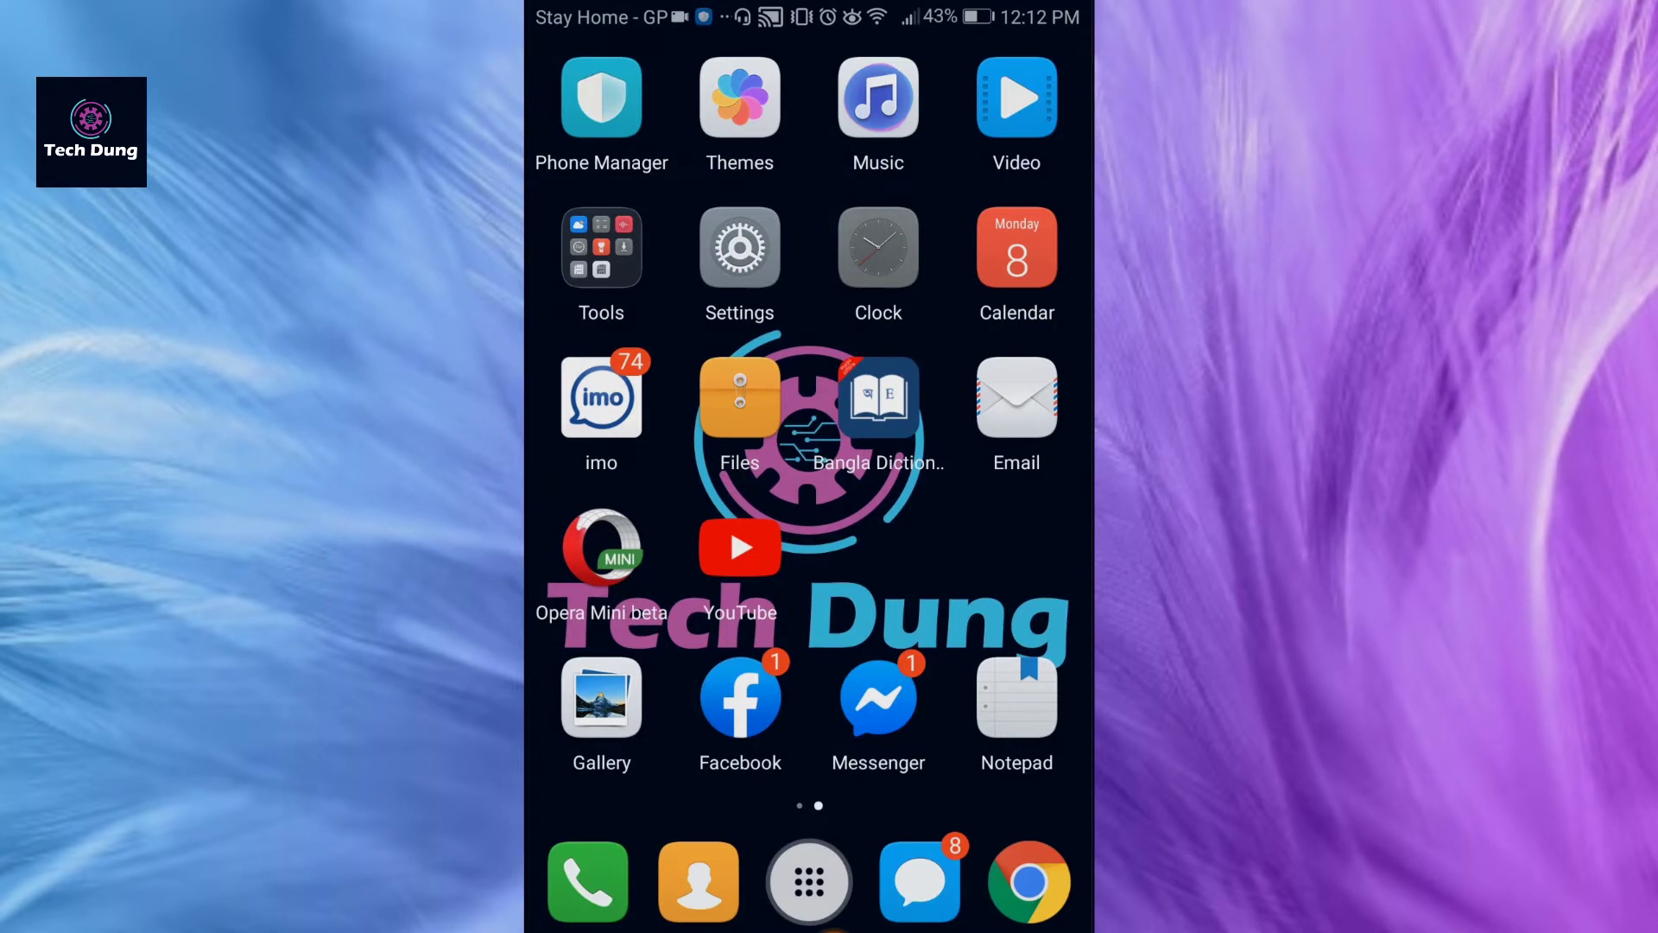
- Launch Facebook, scroll through the Notifications list, then open the hamburger Menu
{"action": "left_click", "coordinate": [740, 697]}
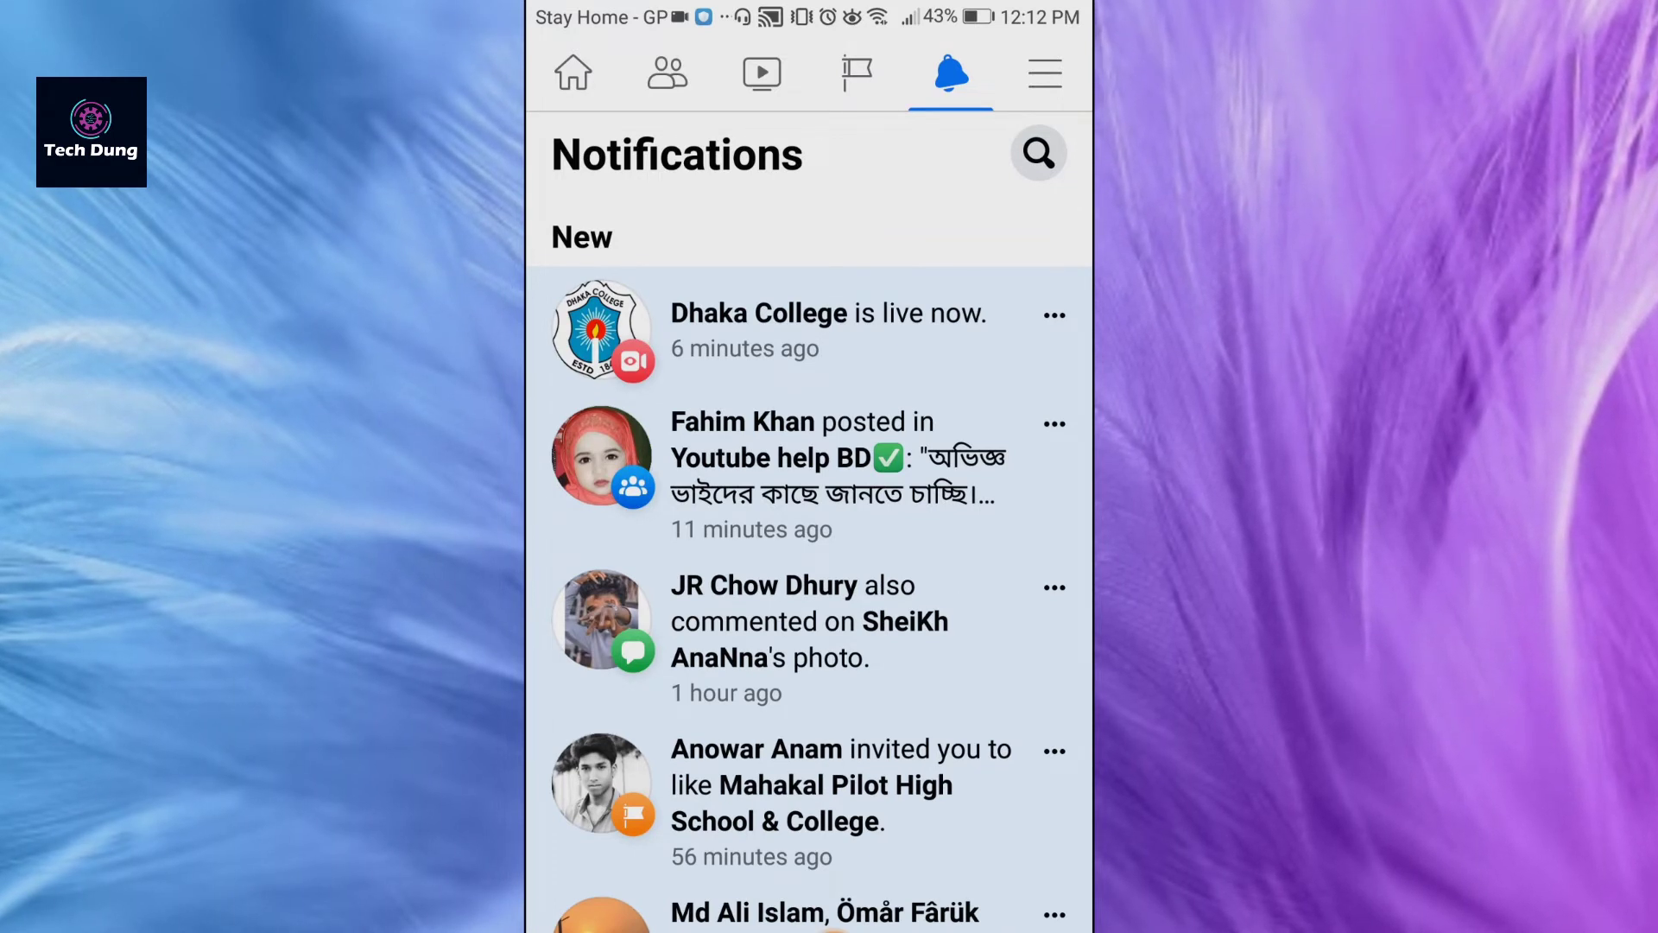
{"action": "scroll", "coordinate": [808, 518], "scroll_direction": "down", "scroll_amount": 2}
{"action": "scroll", "coordinate": [809, 519], "scroll_direction": "down", "scroll_amount": 5}
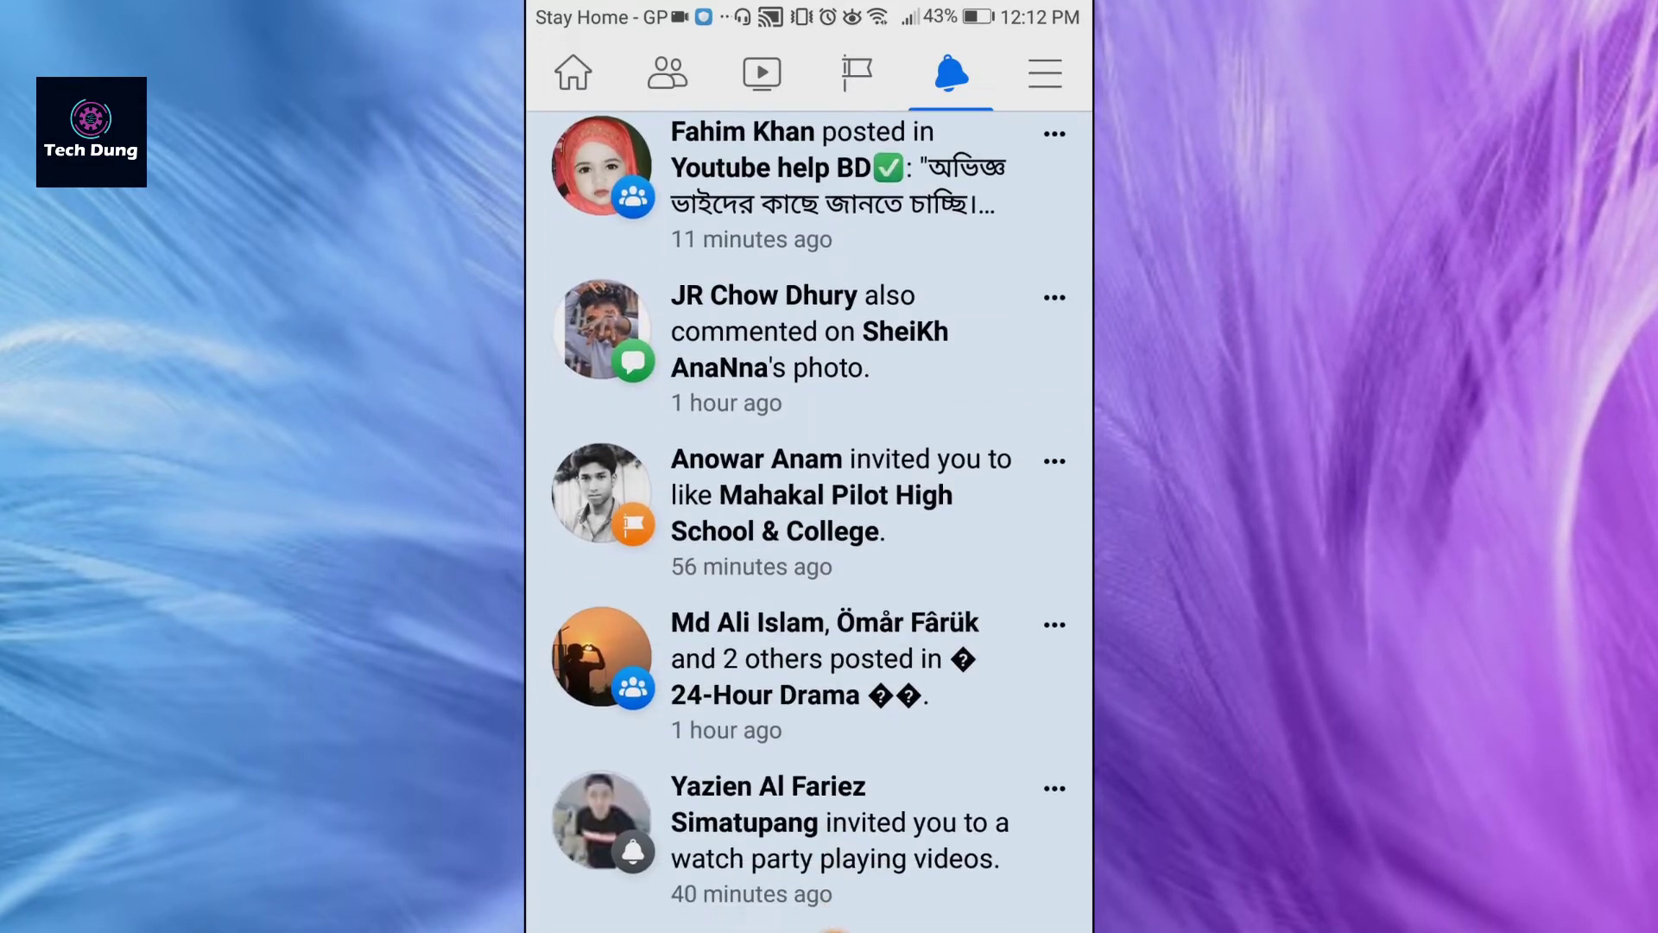
{"action": "scroll", "coordinate": [808, 518], "scroll_direction": "down", "scroll_amount": 3}
{"action": "scroll", "coordinate": [808, 519], "scroll_direction": "down", "scroll_amount": 4}
{"action": "scroll", "coordinate": [809, 518], "scroll_direction": "down", "scroll_amount": 3}
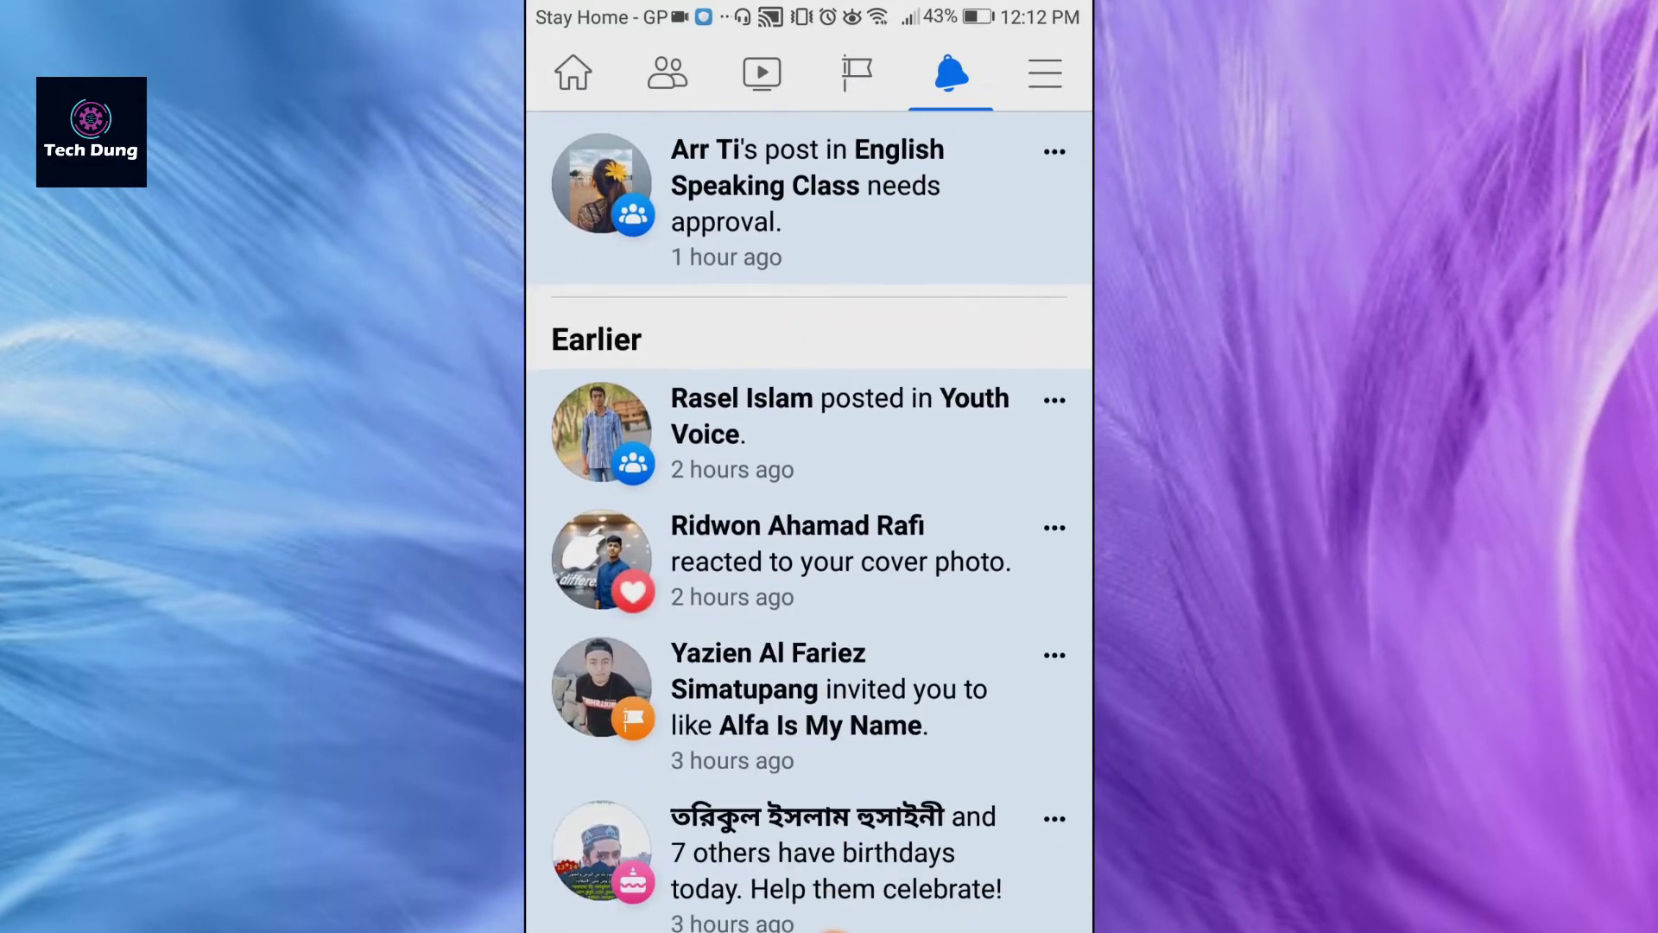
{"action": "scroll", "coordinate": [808, 518], "scroll_direction": "down", "scroll_amount": 2}
{"action": "scroll", "coordinate": [808, 518], "scroll_direction": "down", "scroll_amount": 1}
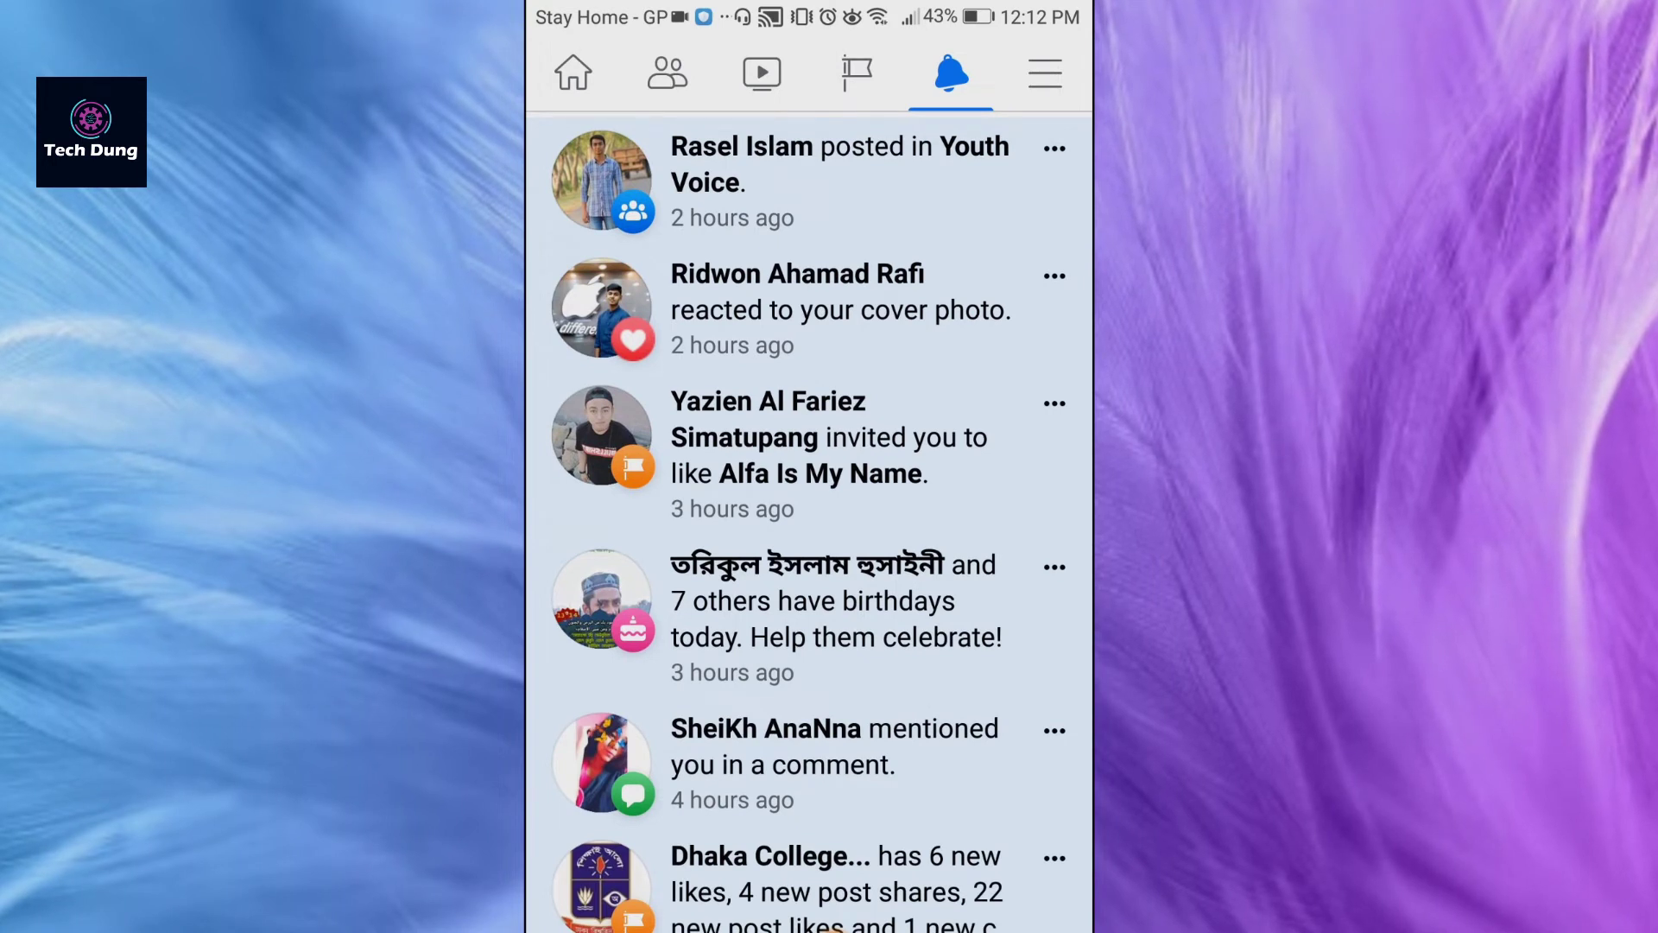
{"action": "scroll", "coordinate": [809, 518], "scroll_direction": "down", "scroll_amount": 1}
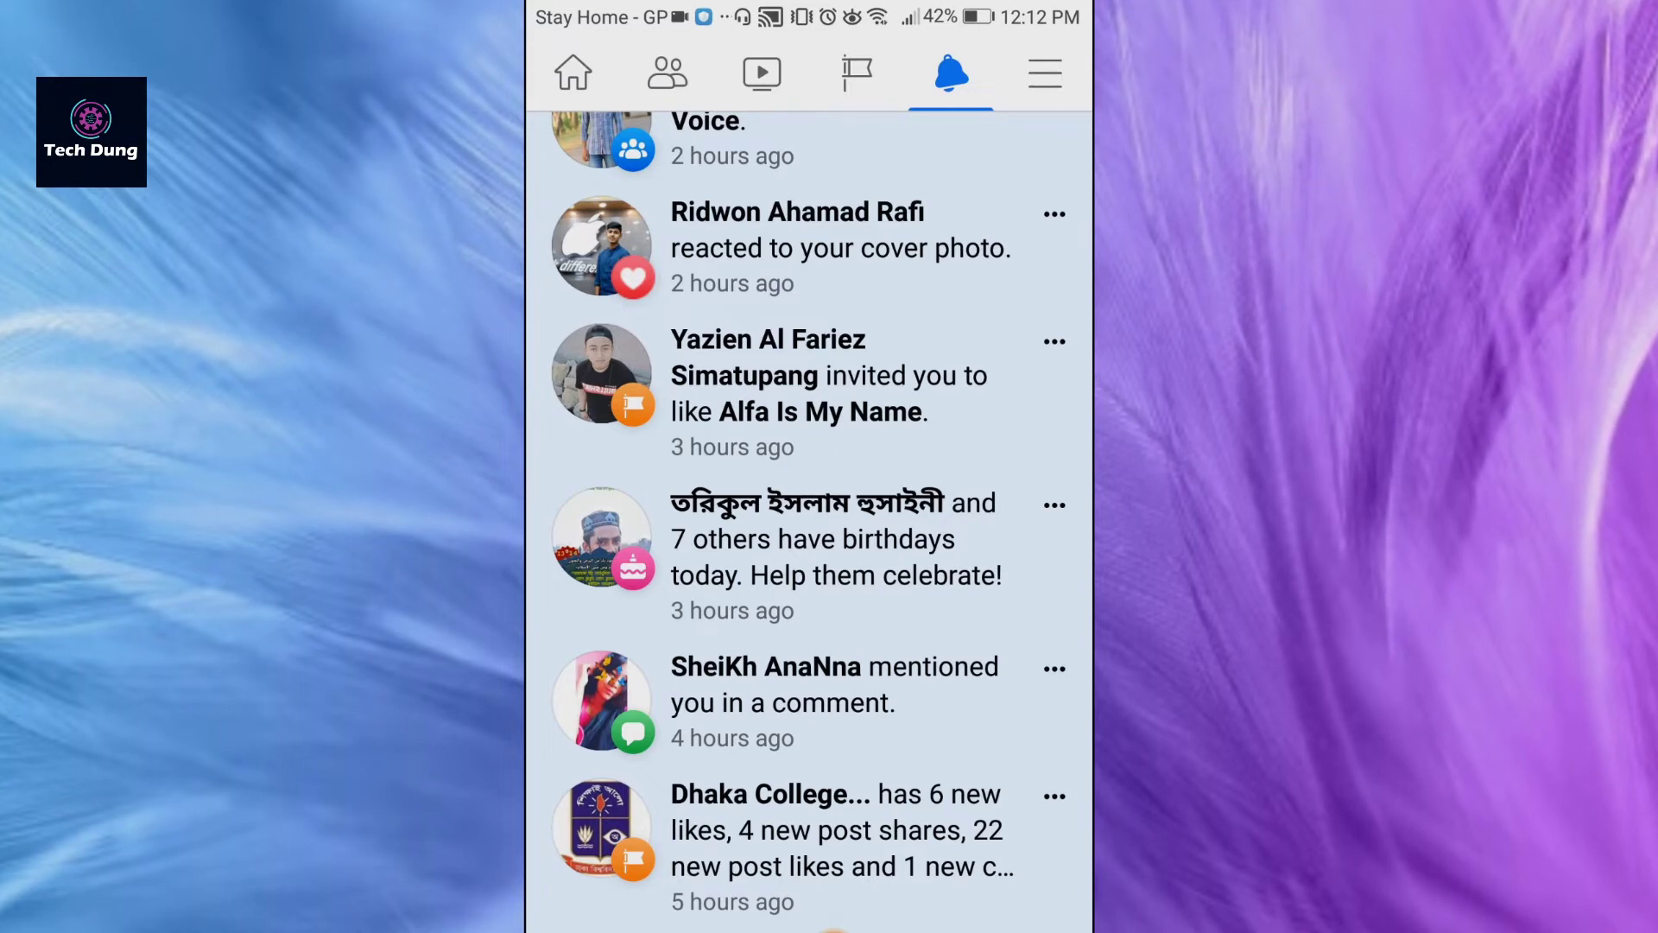
{"action": "scroll", "coordinate": [809, 552], "scroll_direction": "up", "scroll_amount": 10}
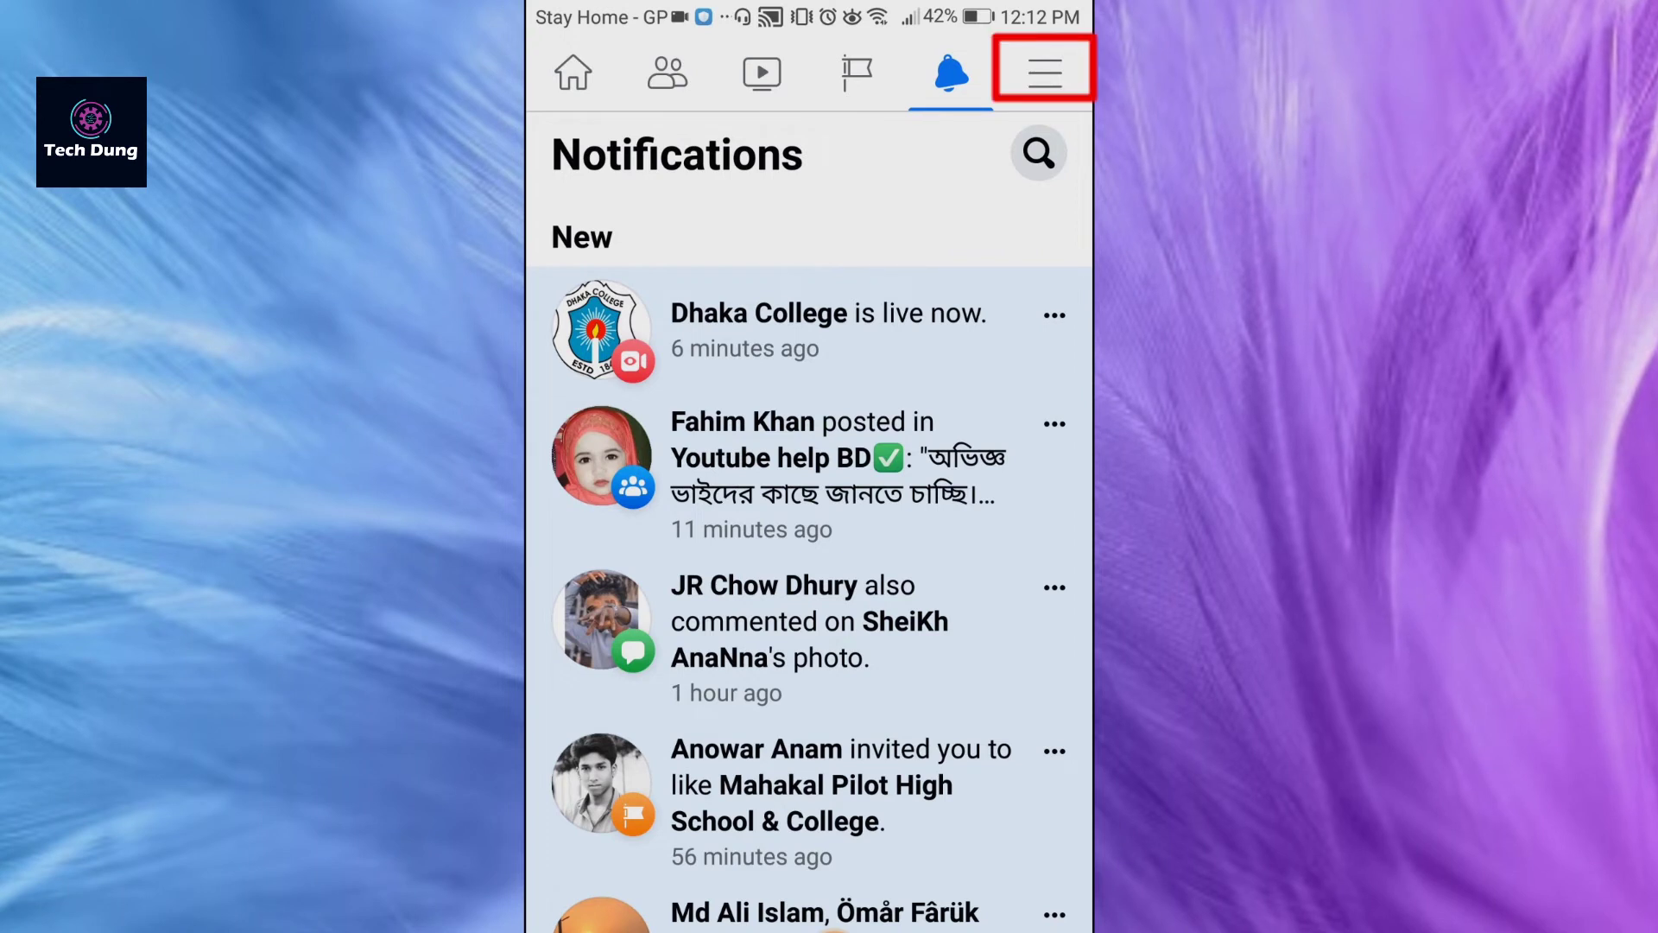
{"action": "left_click", "coordinate": [1045, 73]}
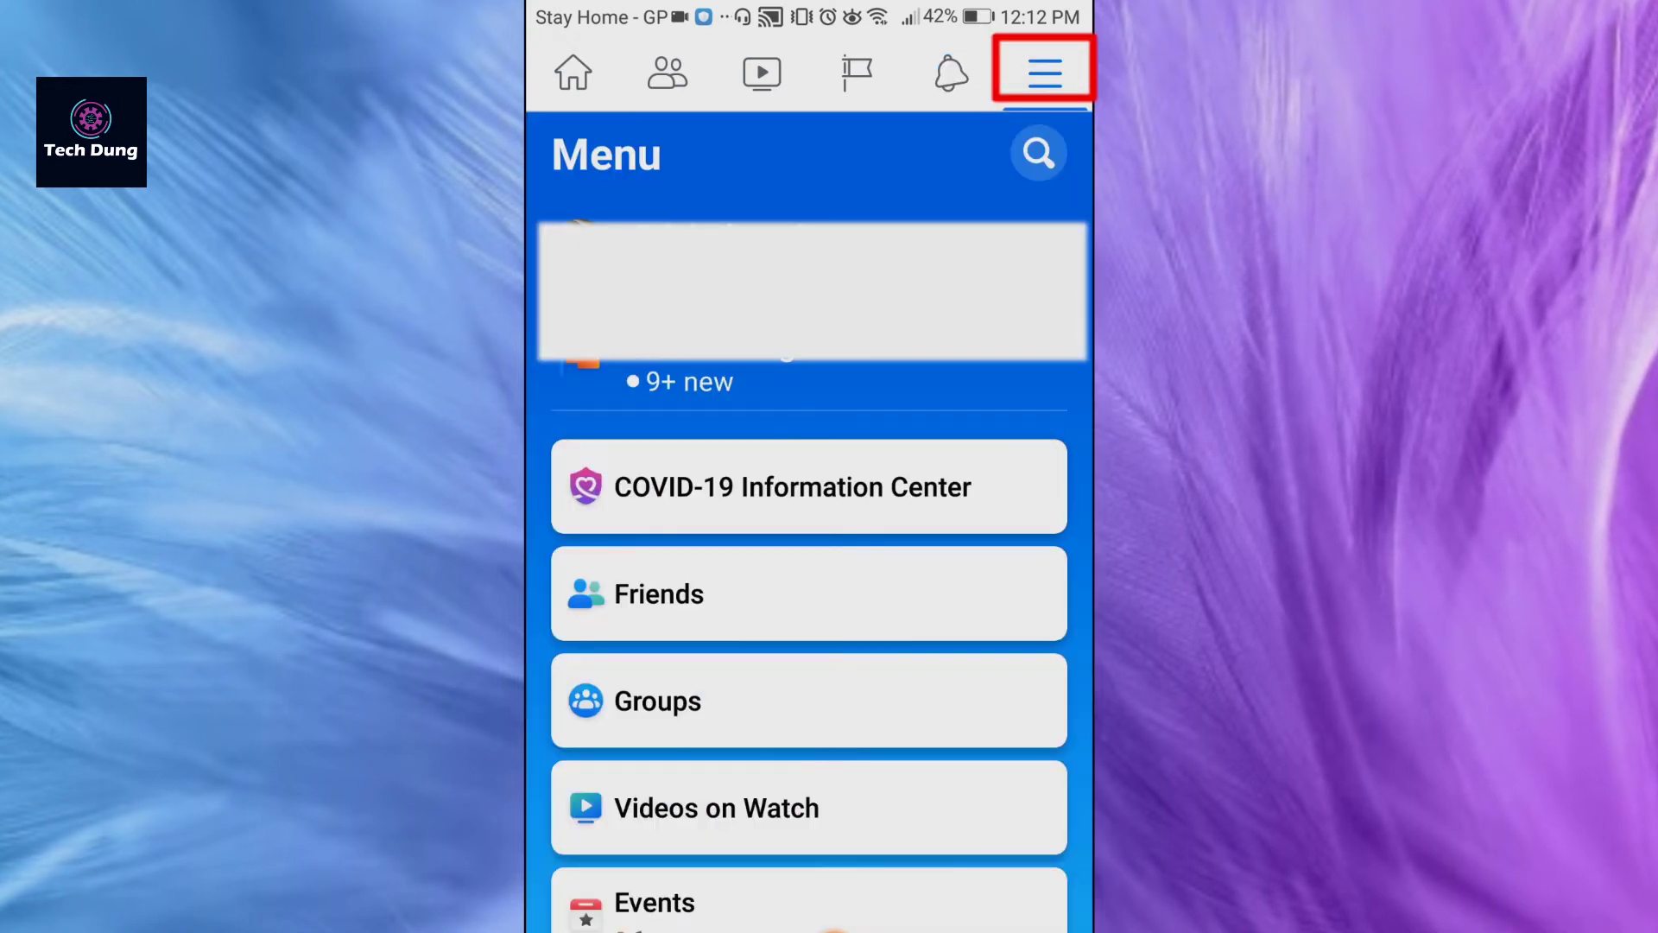
- Expand Settings & Privacy in the Menu and open Settings
{"action": "scroll", "coordinate": [810, 519], "scroll_direction": "down", "scroll_amount": 10}
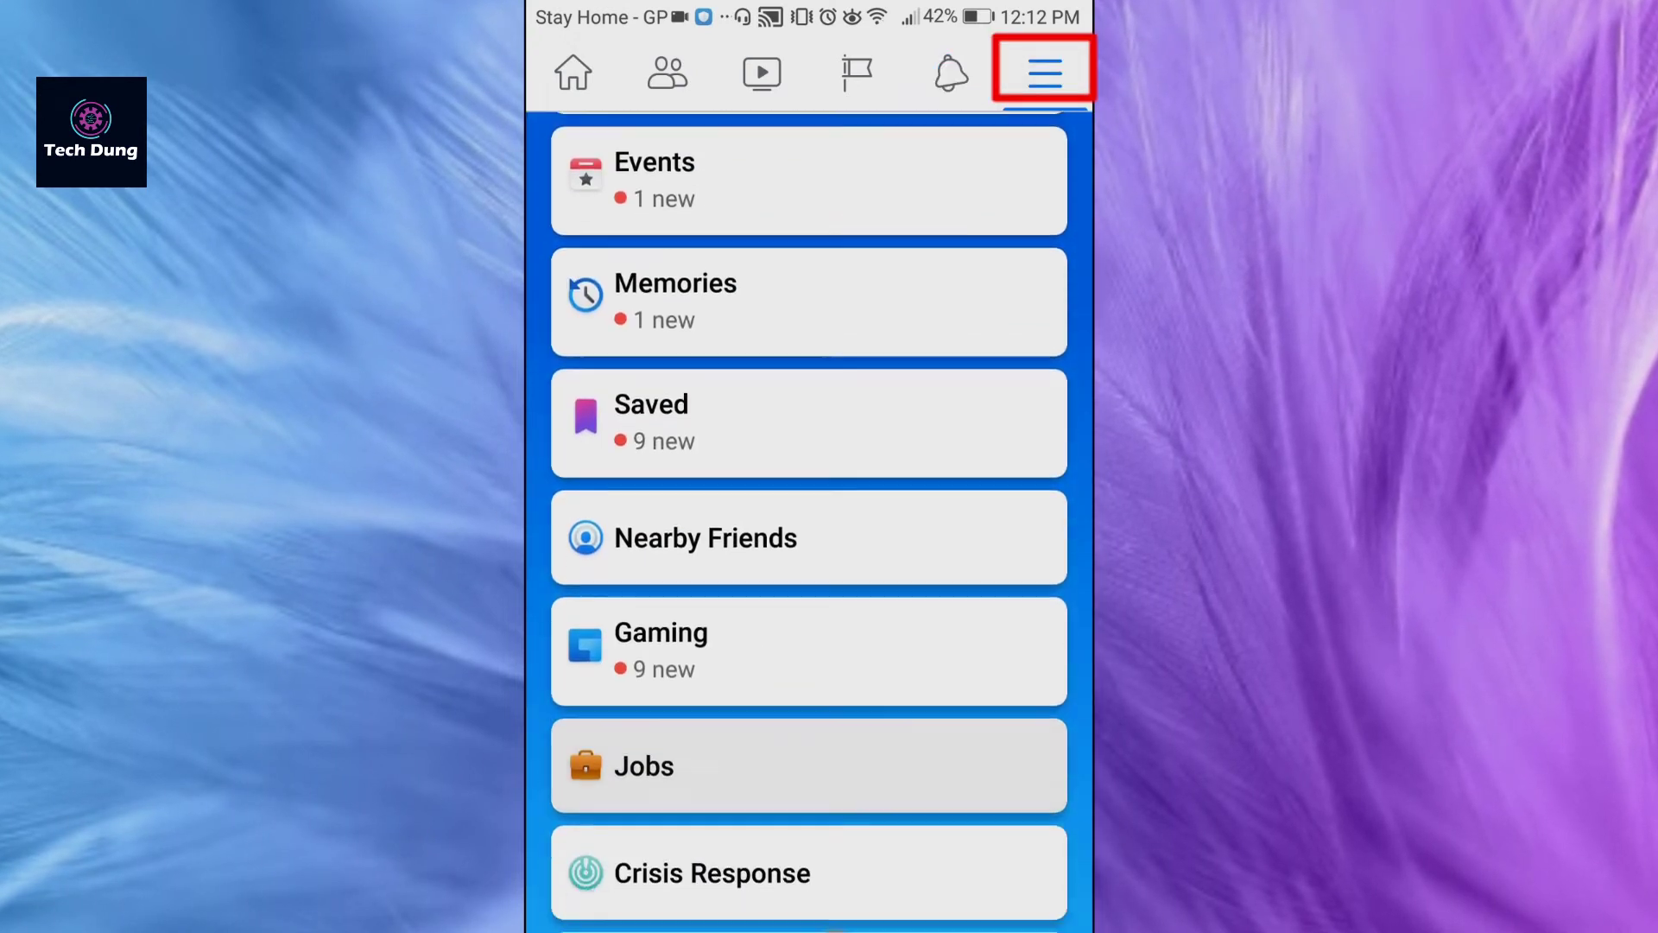
{"action": "scroll", "coordinate": [809, 518], "scroll_direction": "down", "scroll_amount": 4}
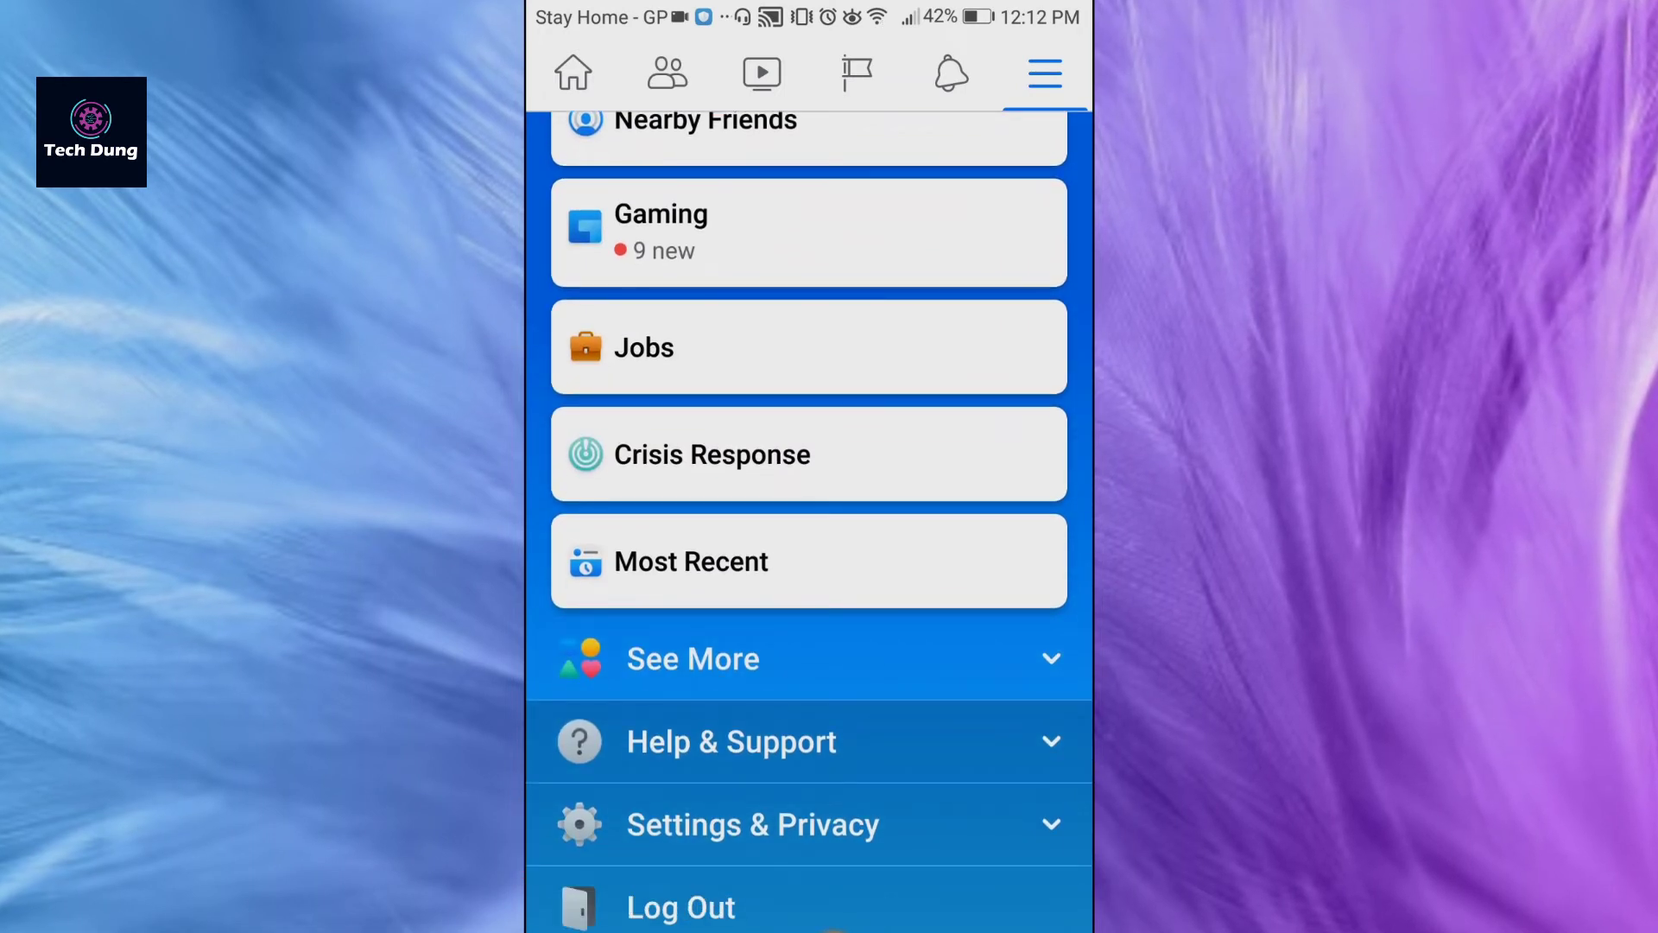
{"action": "left_click", "coordinate": [752, 824]}
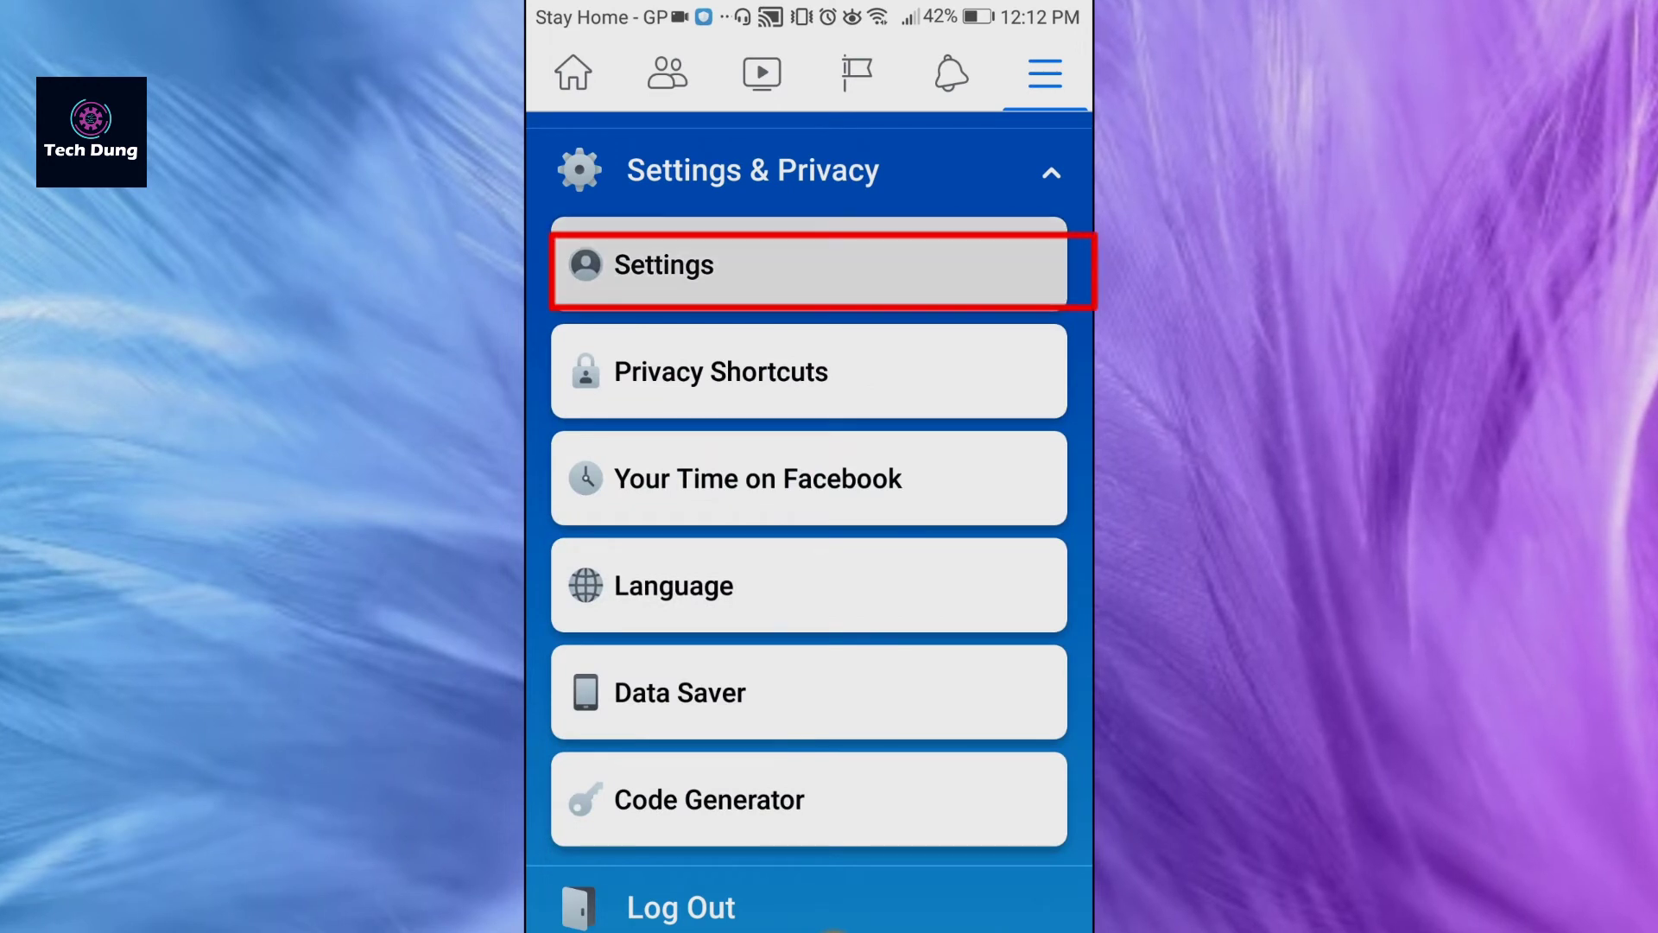
{"action": "left_click", "coordinate": [664, 264]}
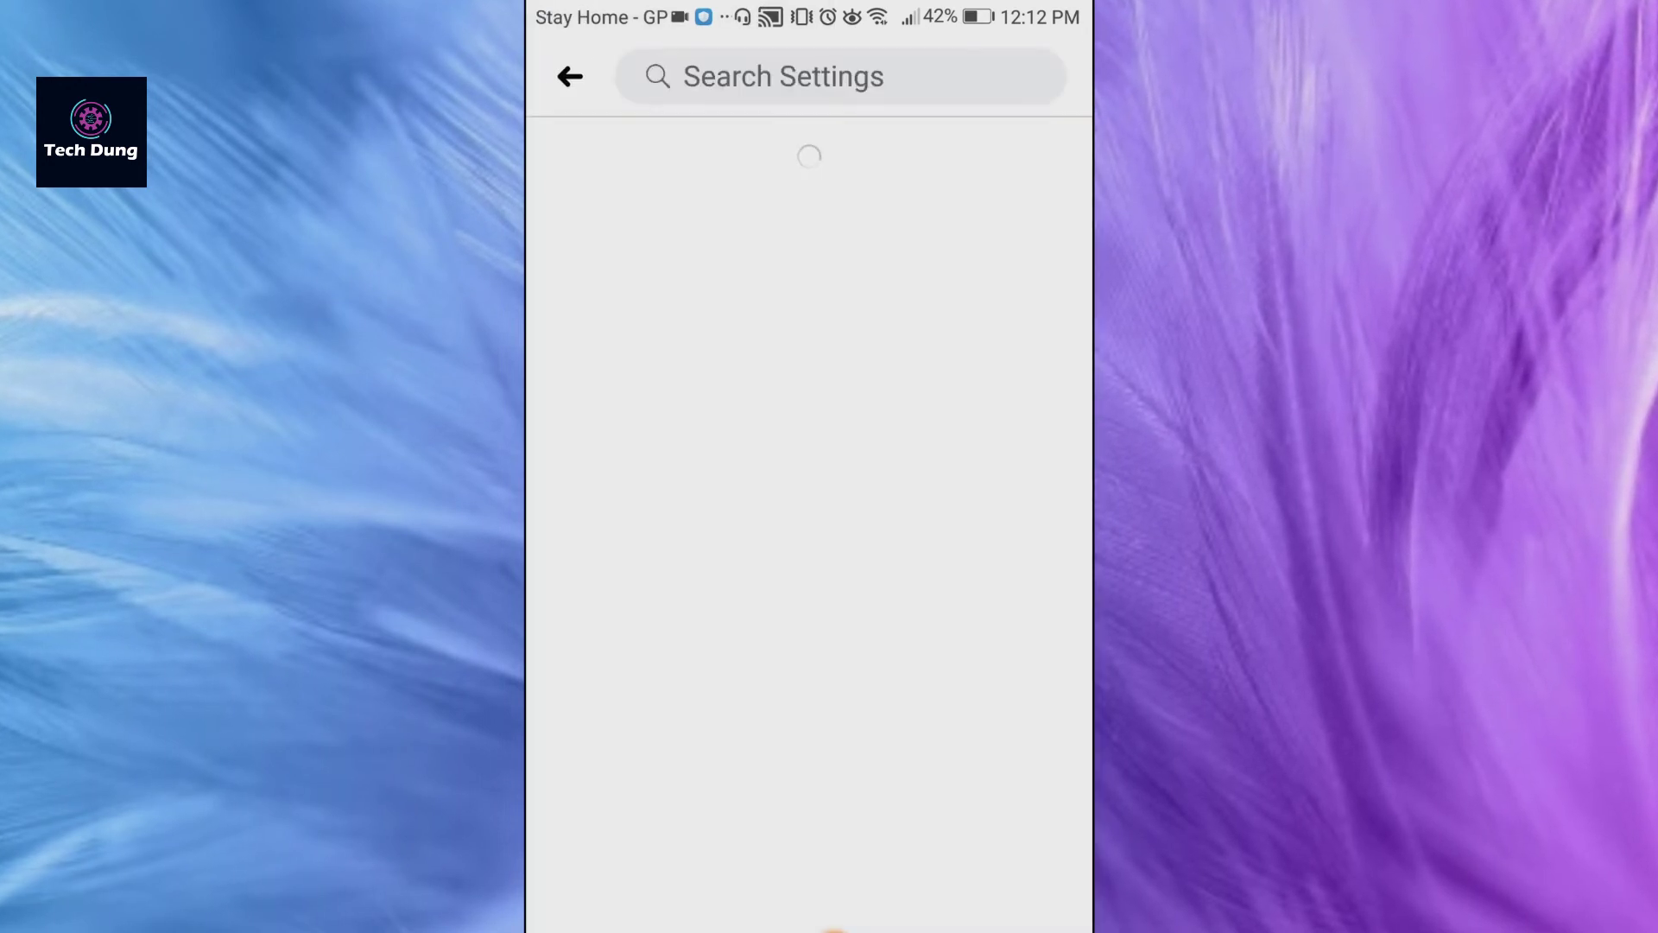
- Scroll the Settings page down to the Notifications section with Notification Settings
{"action": "scroll", "coordinate": [835, 931], "scroll_direction": "down", "scroll_amount": 5}
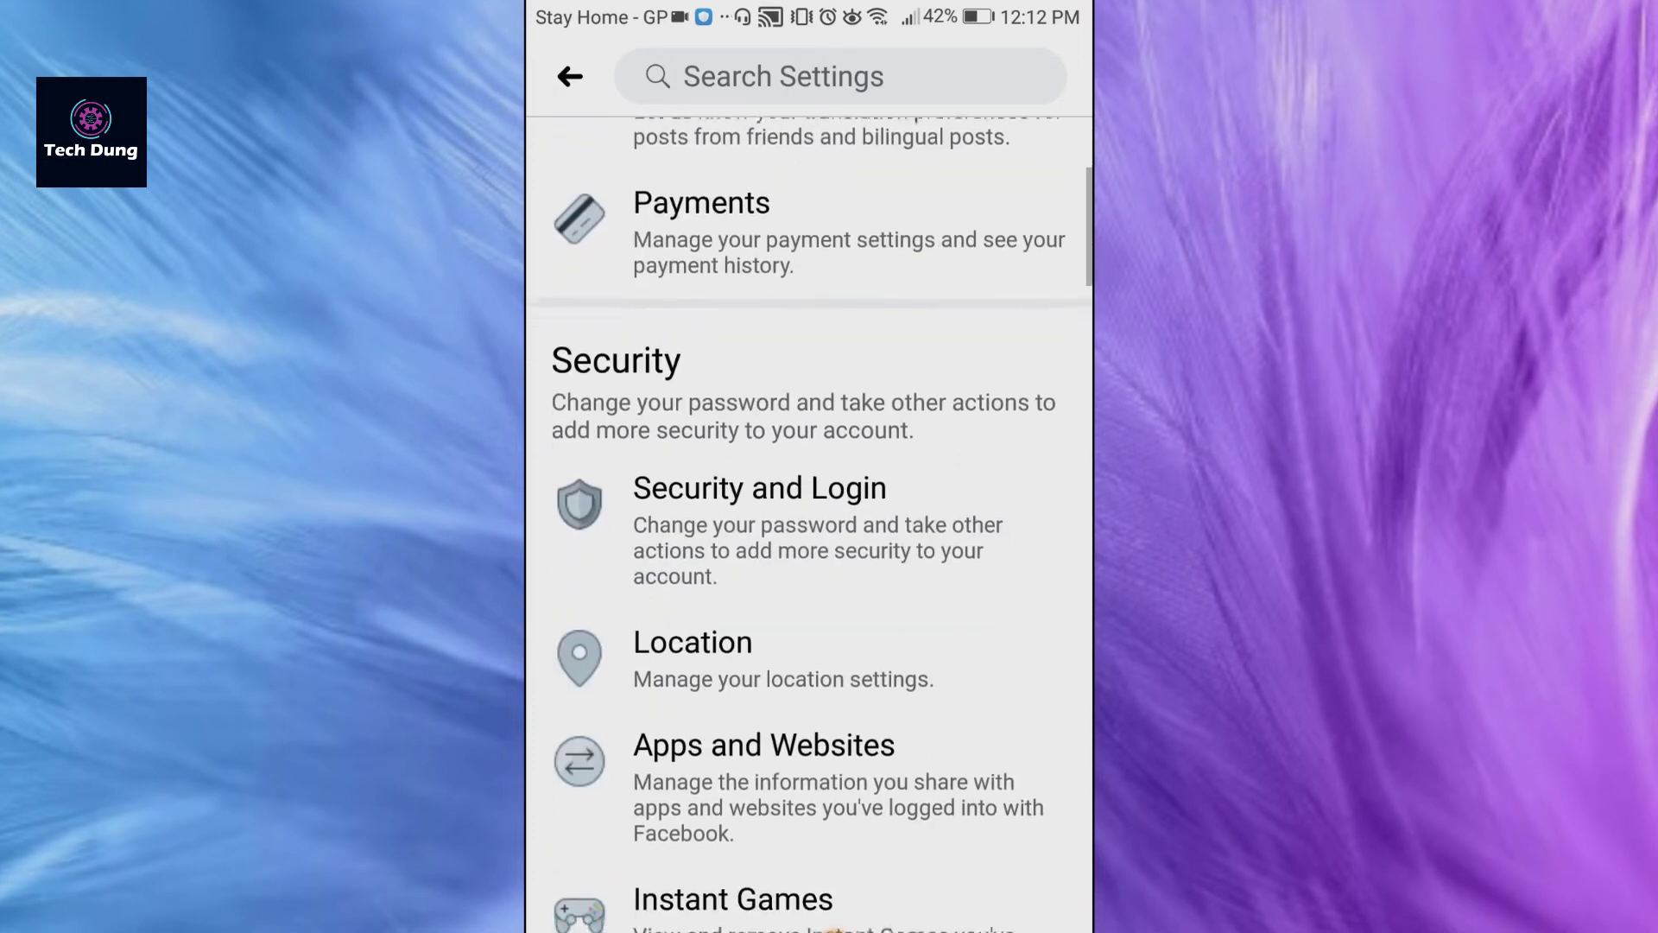
{"action": "scroll", "coordinate": [810, 518], "scroll_direction": "down", "scroll_amount": 2}
{"action": "scroll", "coordinate": [809, 518], "scroll_direction": "down", "scroll_amount": 2}
{"action": "scroll", "coordinate": [809, 519], "scroll_direction": "down", "scroll_amount": 3}
{"action": "scroll", "coordinate": [809, 518], "scroll_direction": "down", "scroll_amount": 4}
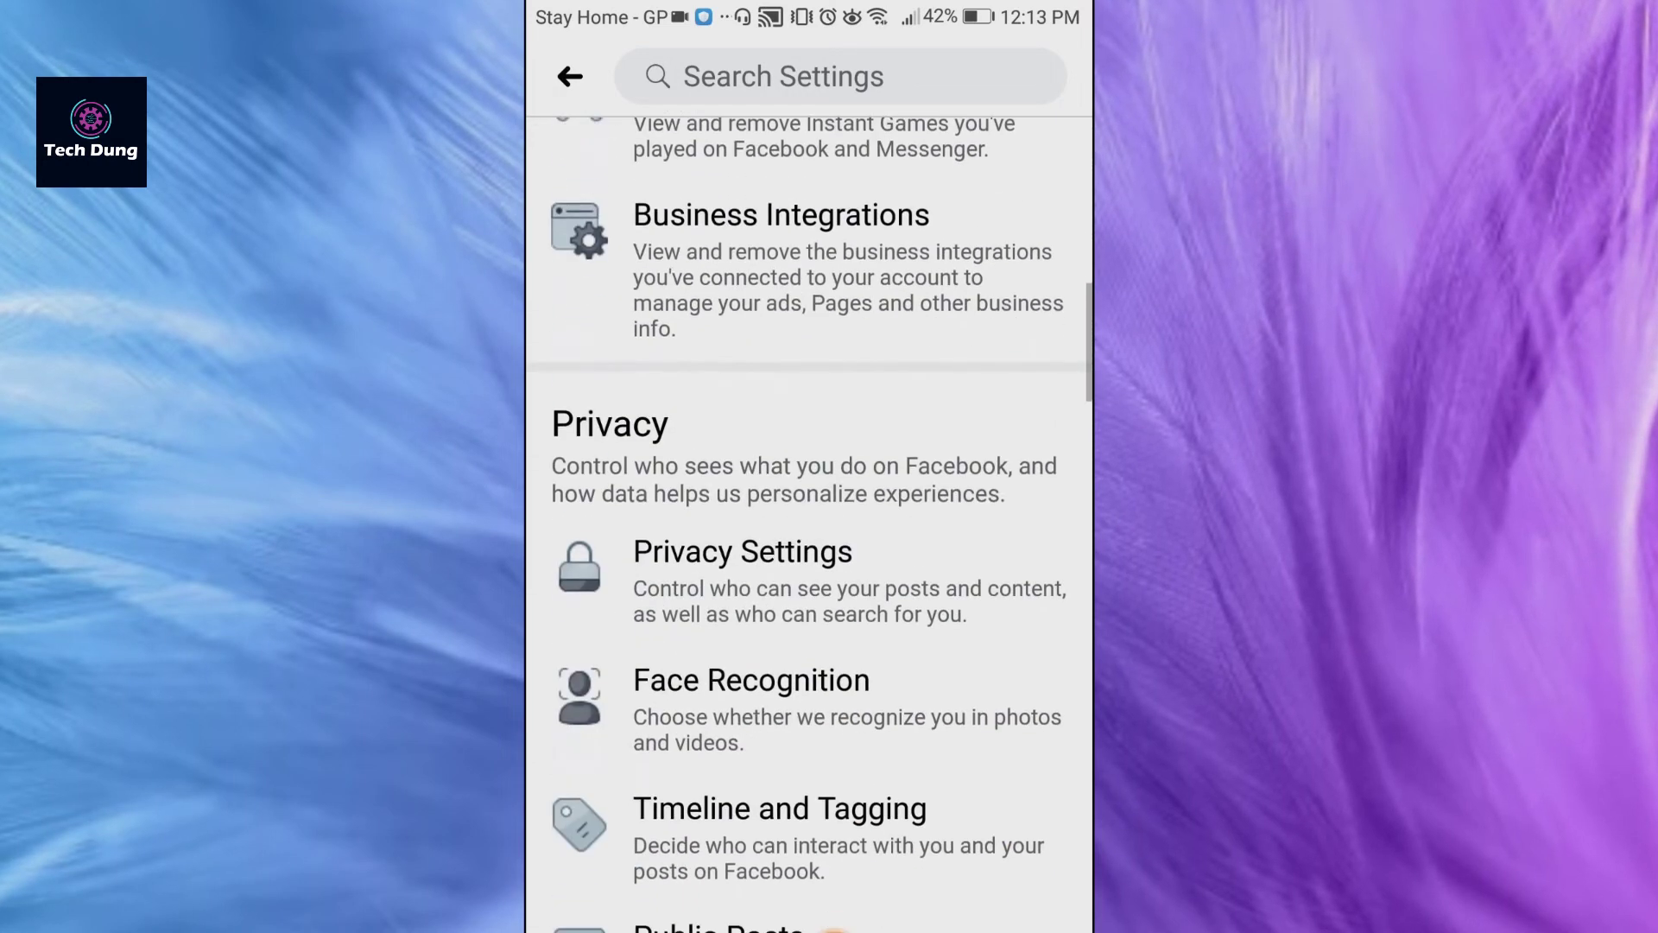
{"action": "scroll", "coordinate": [809, 518], "scroll_direction": "down", "scroll_amount": 2}
{"action": "scroll", "coordinate": [809, 518], "scroll_direction": "down", "scroll_amount": 2}
{"action": "scroll", "coordinate": [810, 519], "scroll_direction": "down", "scroll_amount": 3}
{"action": "scroll", "coordinate": [809, 519], "scroll_direction": "down", "scroll_amount": 3}
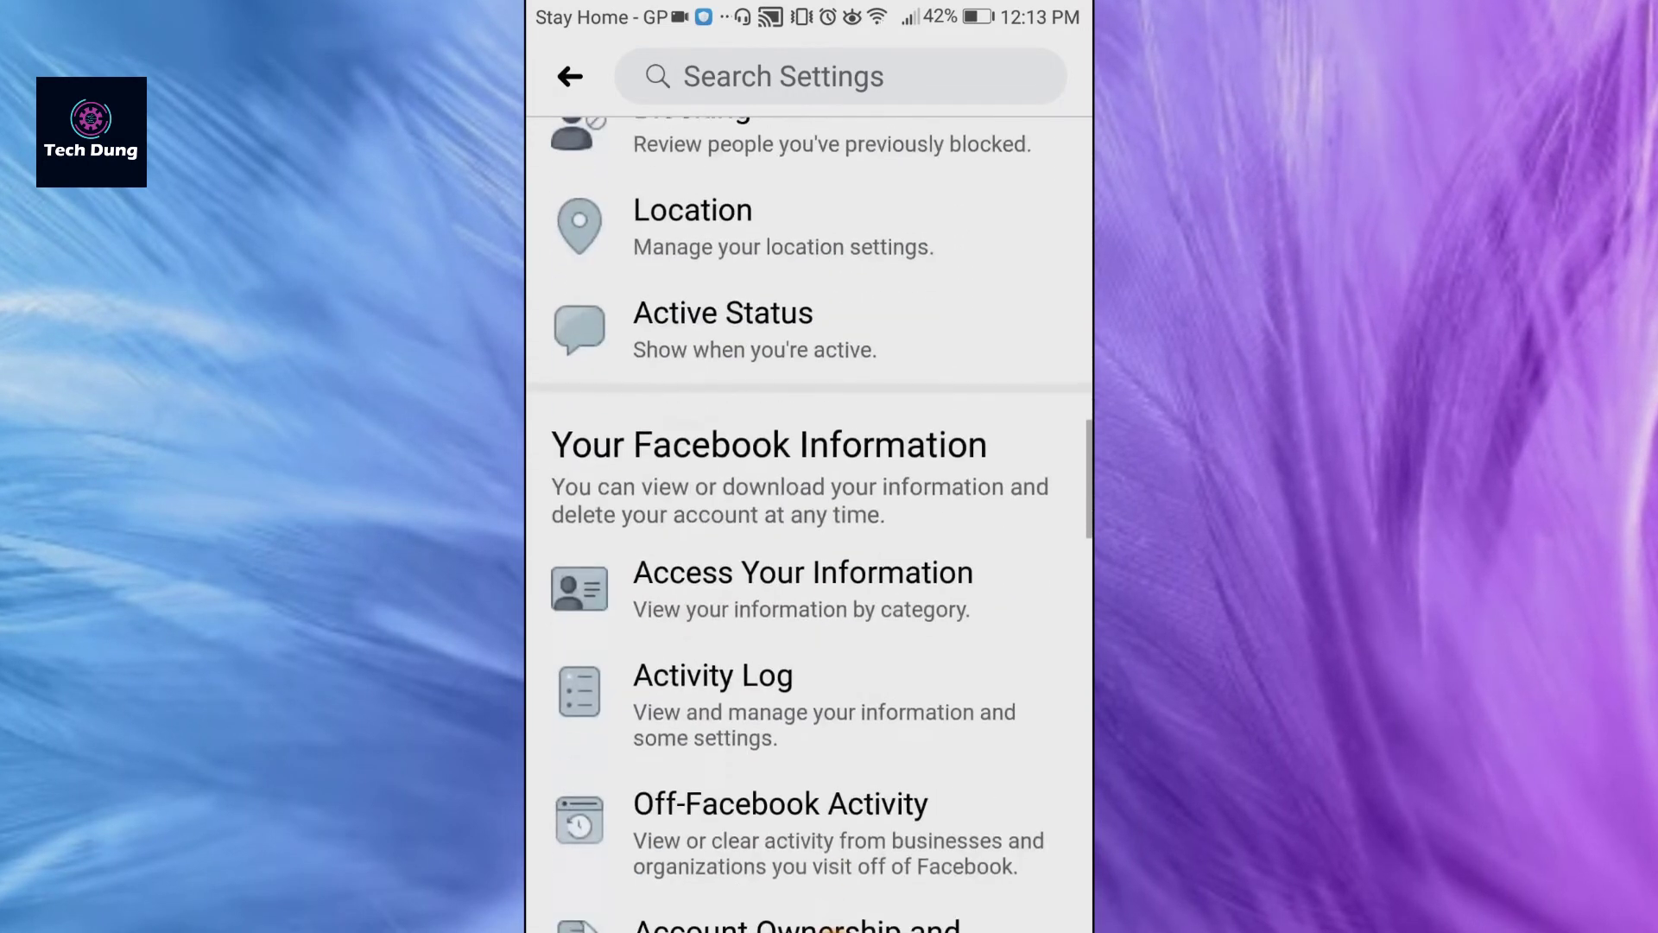
{"action": "scroll", "coordinate": [809, 518], "scroll_direction": "down", "scroll_amount": 4}
{"action": "scroll", "coordinate": [809, 518], "scroll_direction": "down", "scroll_amount": 3}
{"action": "scroll", "coordinate": [809, 518], "scroll_direction": "down", "scroll_amount": 3}
{"action": "scroll", "coordinate": [809, 518], "scroll_direction": "down", "scroll_amount": 2}
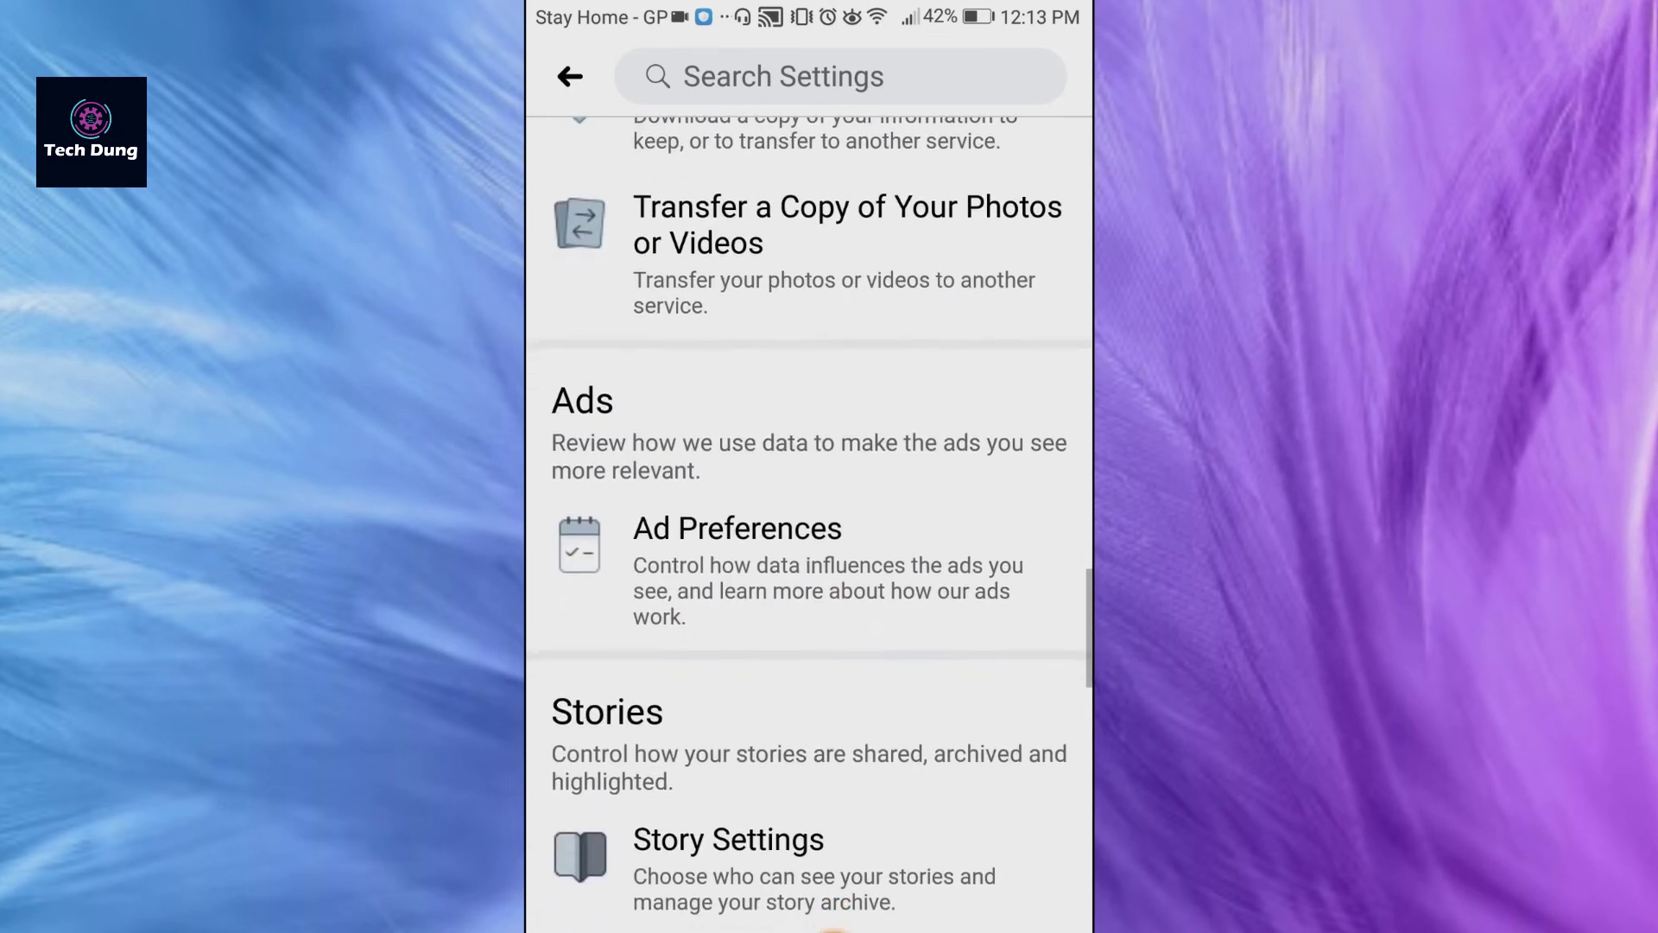
{"action": "scroll", "coordinate": [810, 518], "scroll_direction": "down", "scroll_amount": 4}
{"action": "scroll", "coordinate": [809, 518], "scroll_direction": "down", "scroll_amount": 3}
{"action": "scroll", "coordinate": [809, 518], "scroll_direction": "down", "scroll_amount": 1}
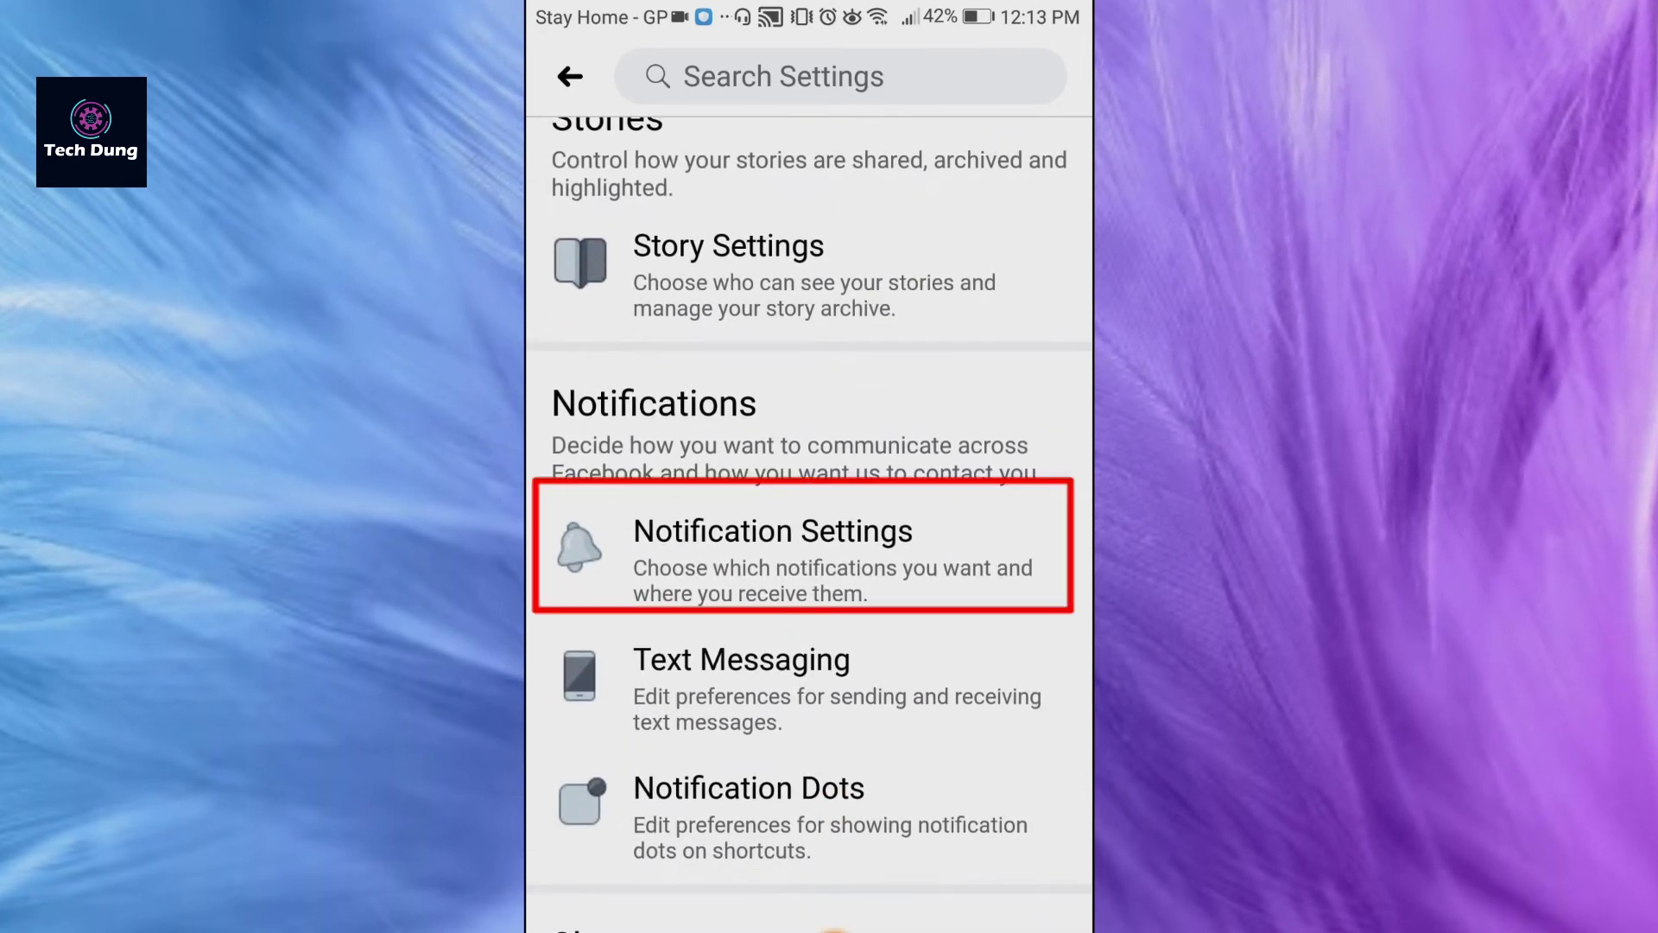
- Open Notification Settings and select the Birthdays notification category from the list
{"action": "left_click", "coordinate": [810, 553]}
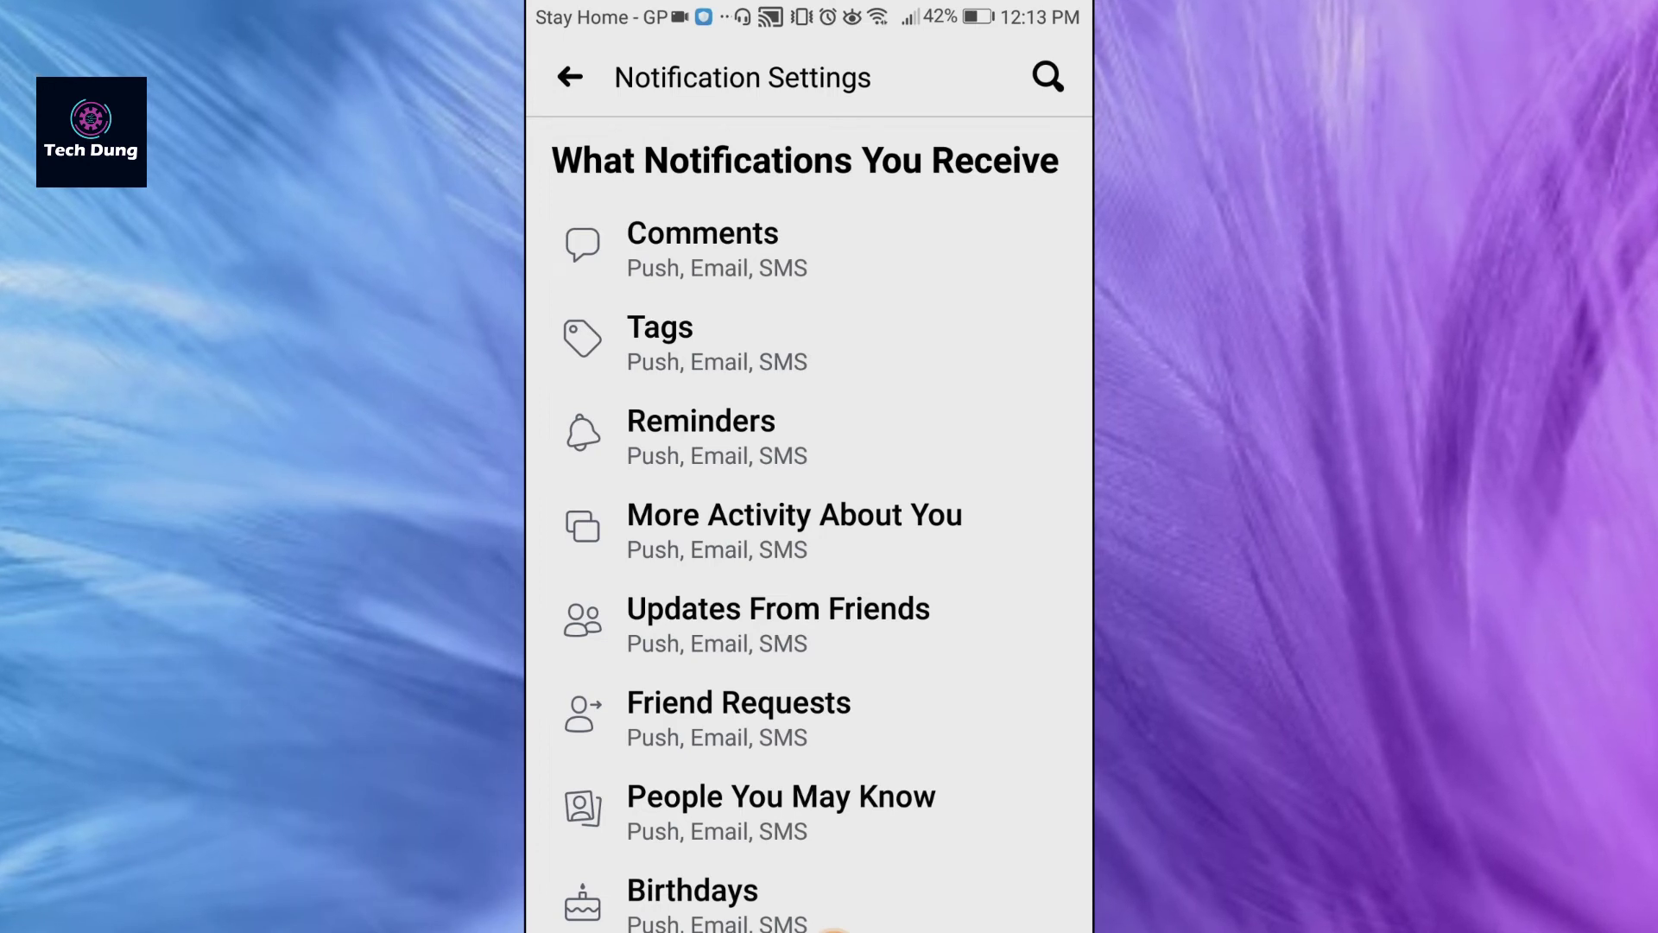
{"action": "scroll", "coordinate": [809, 518], "scroll_direction": "down", "scroll_amount": 2}
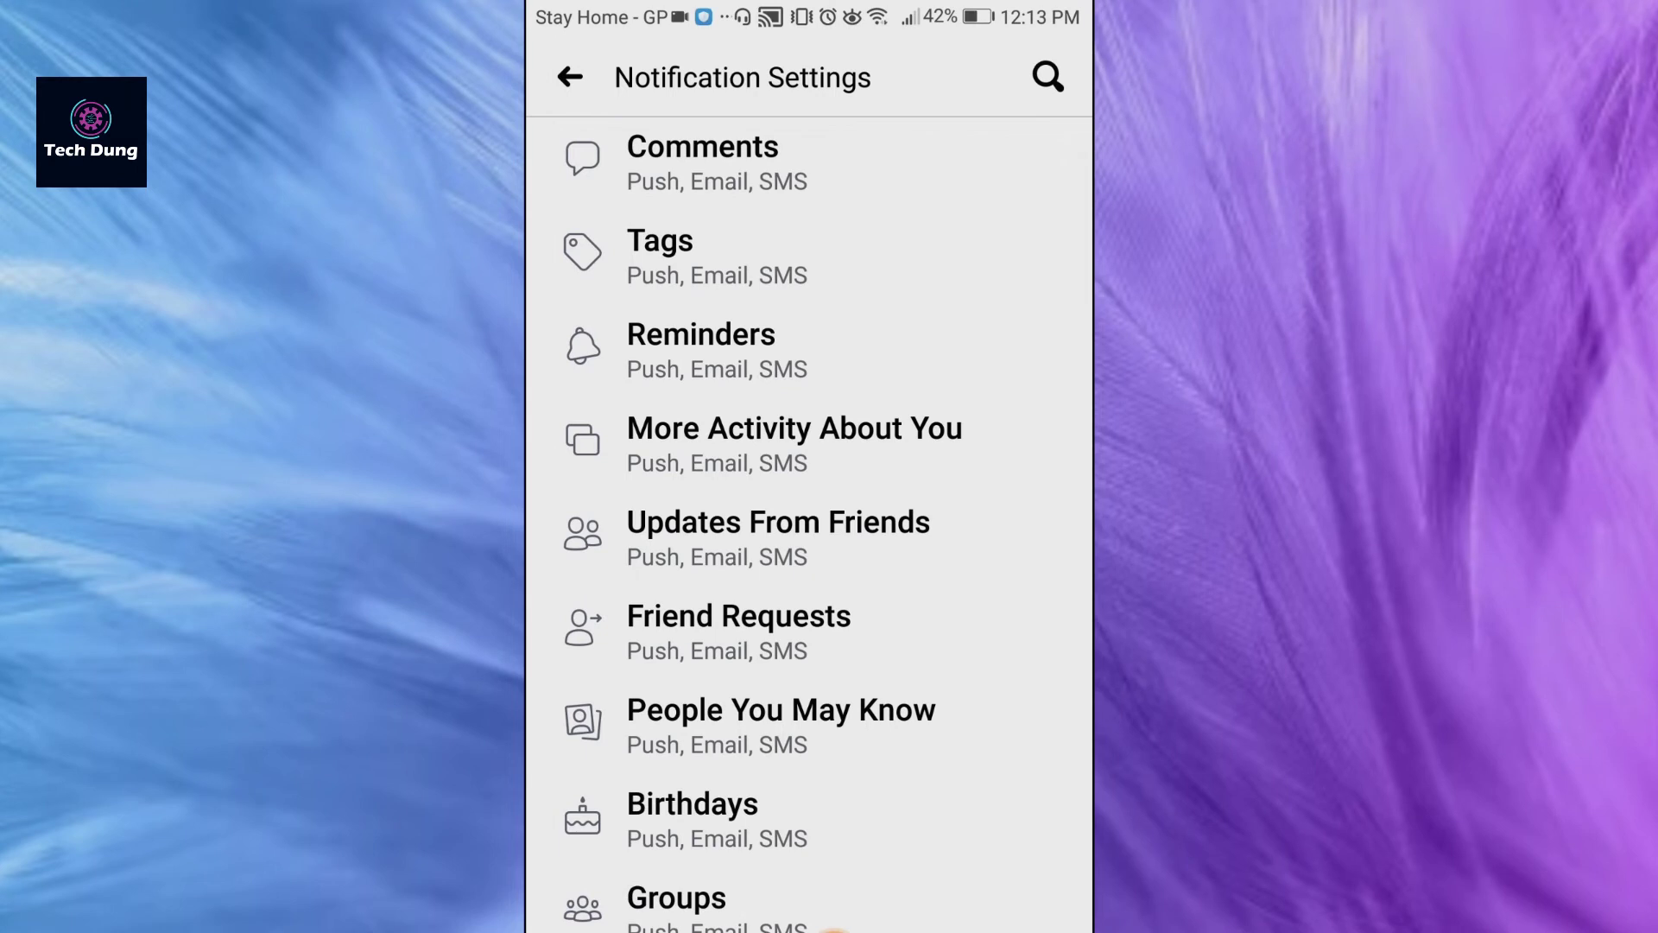
{"action": "scroll", "coordinate": [810, 519], "scroll_direction": "down", "scroll_amount": 3}
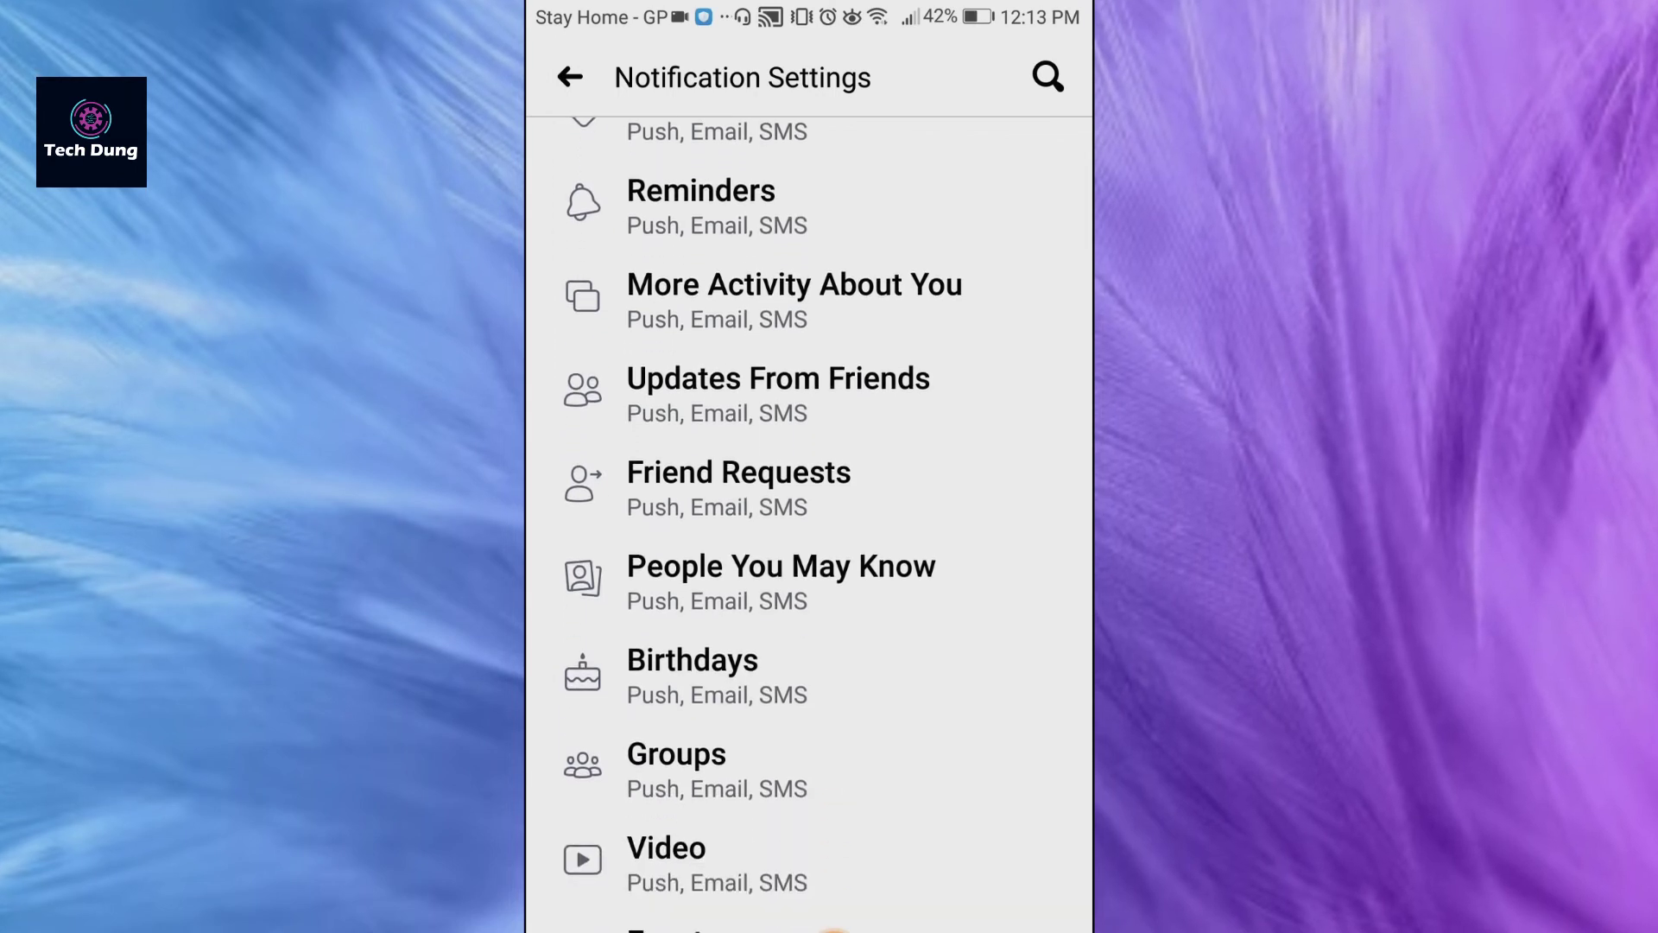
{"action": "scroll", "coordinate": [809, 518], "scroll_direction": "down", "scroll_amount": 2}
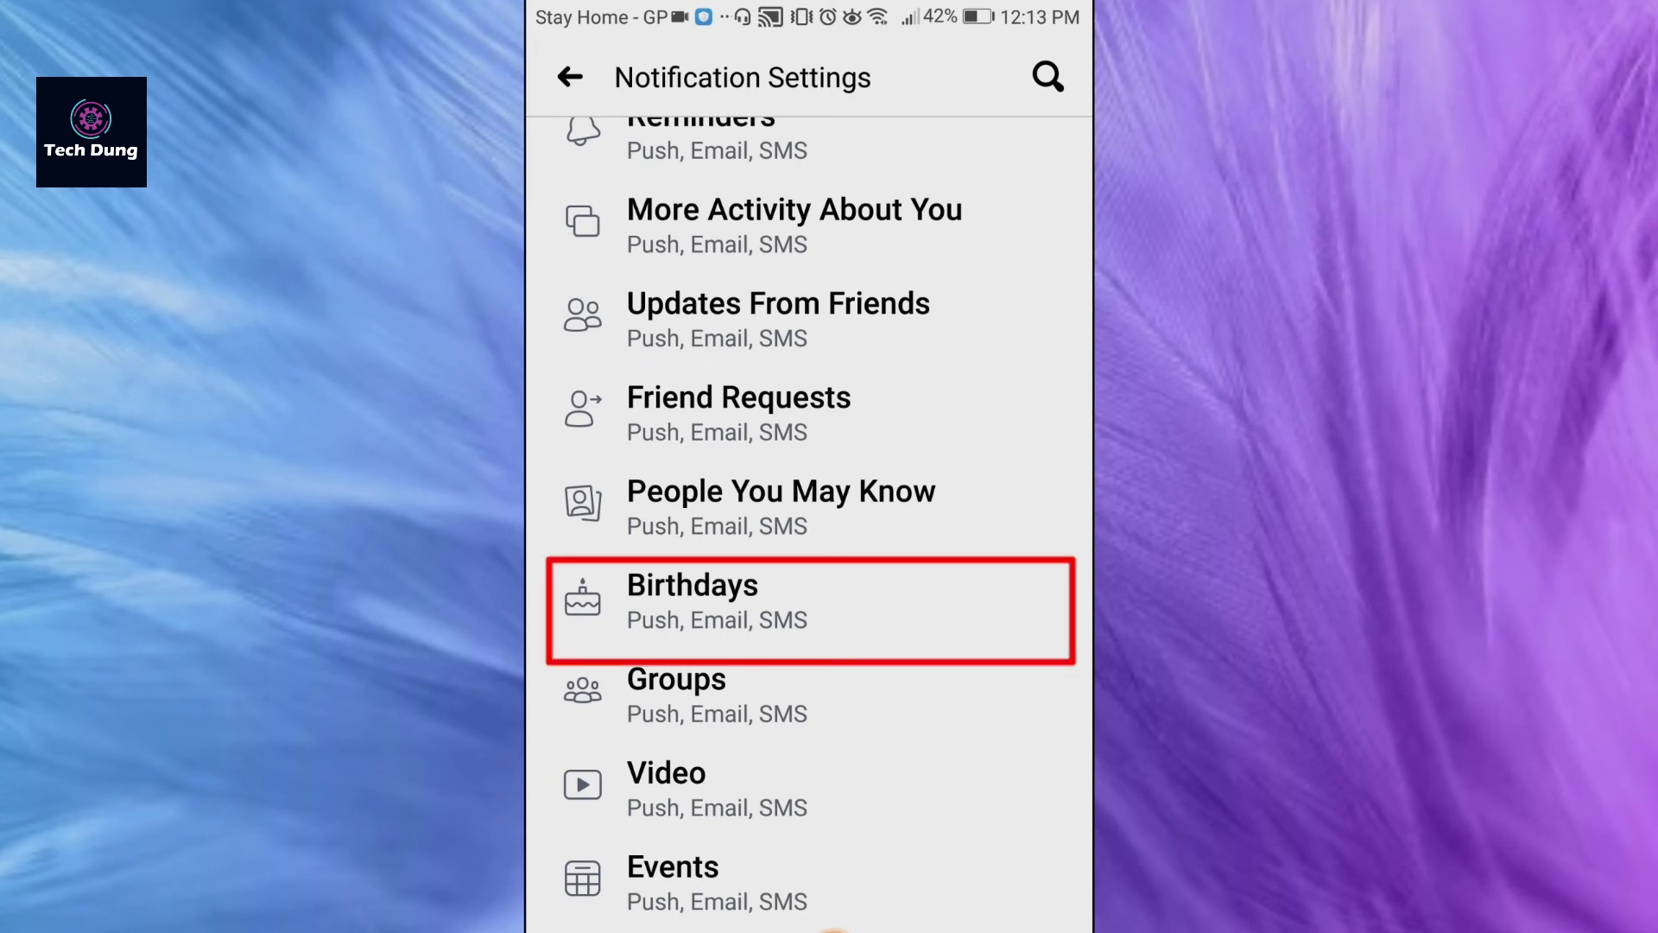
{"action": "scroll", "coordinate": [809, 519], "scroll_direction": "down", "scroll_amount": 2}
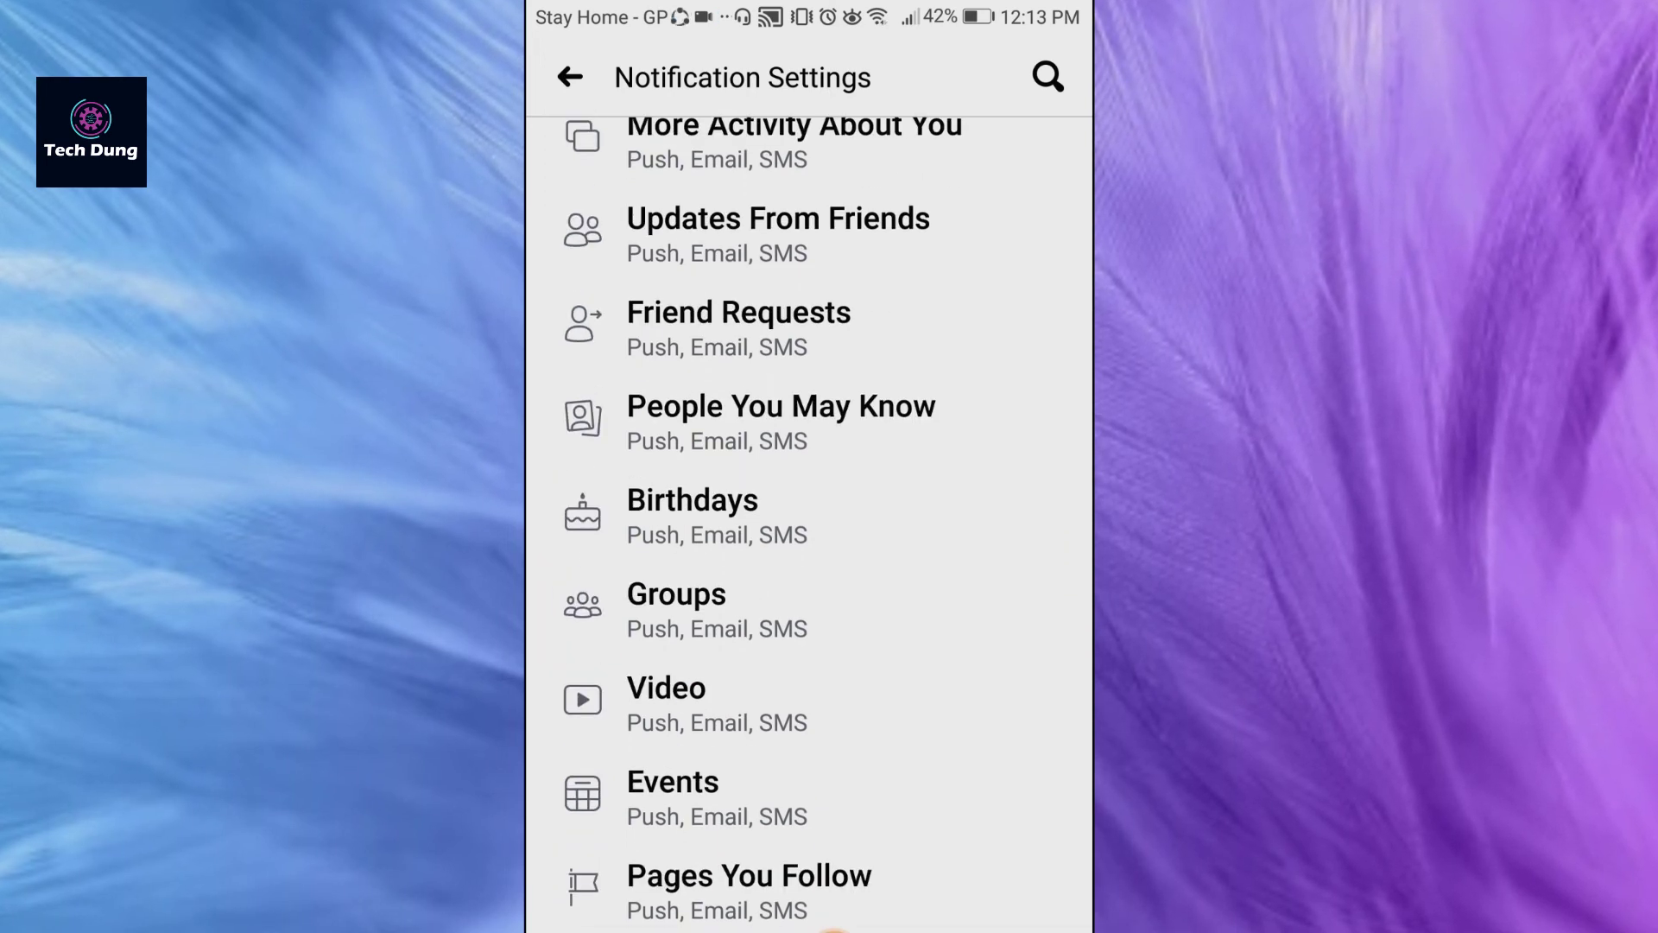
{"action": "left_click", "coordinate": [693, 513]}
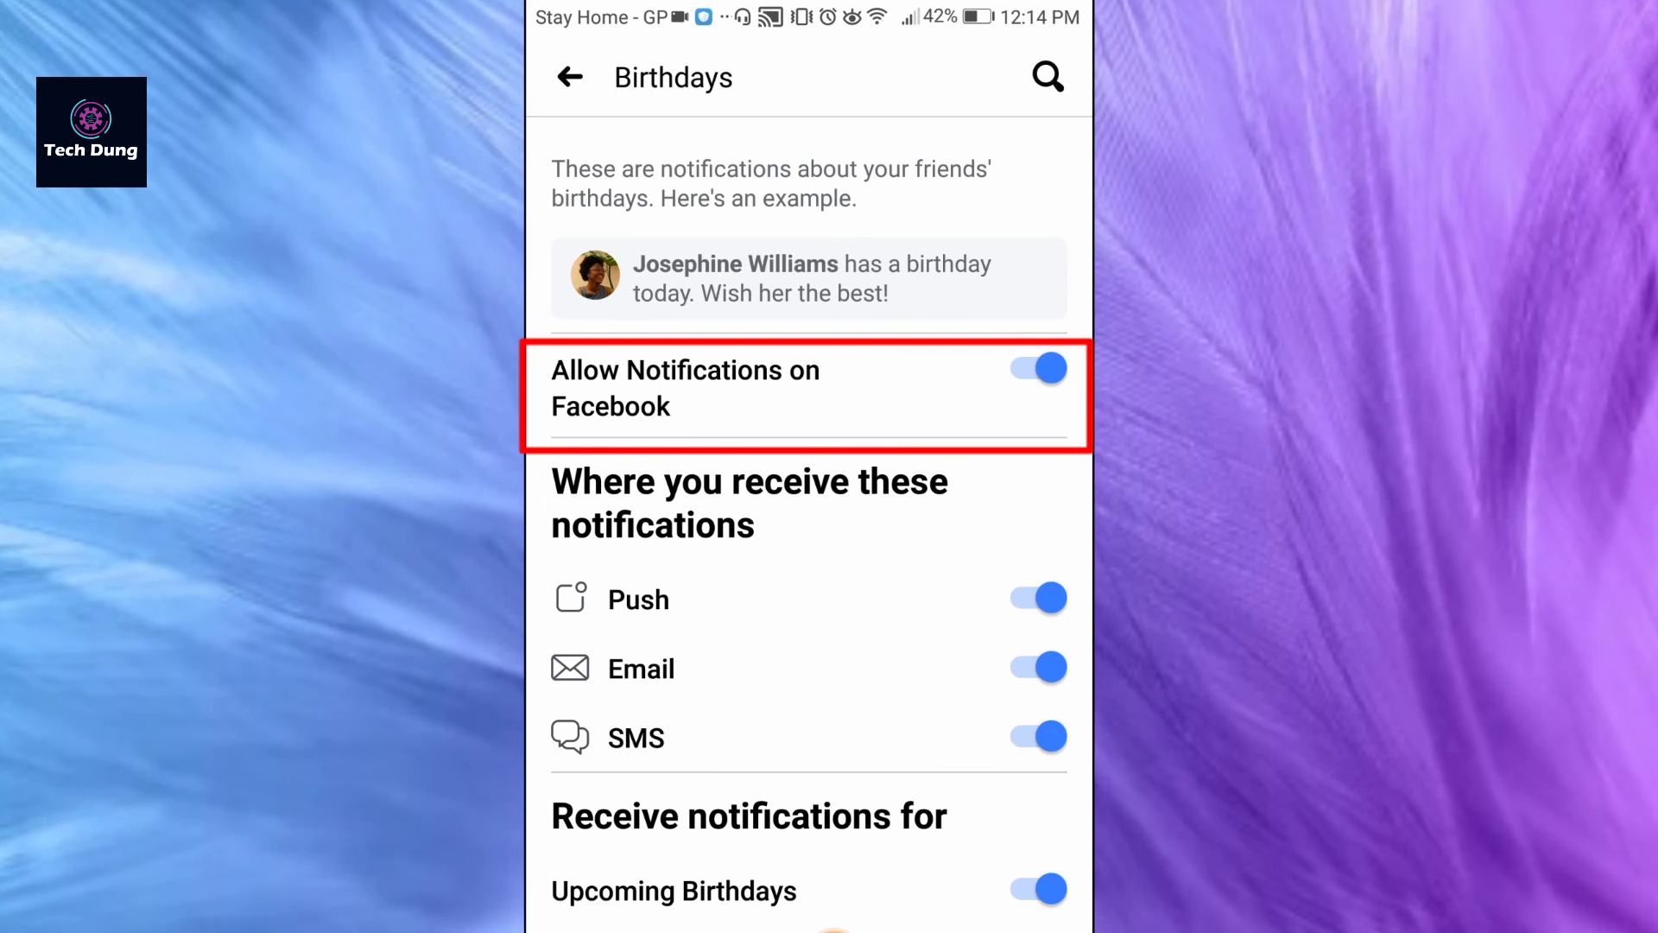
- Switch off Allow Notifications on Facebook for Birthdays and confirm with Turn Off
{"action": "left_click", "coordinate": [1039, 369]}
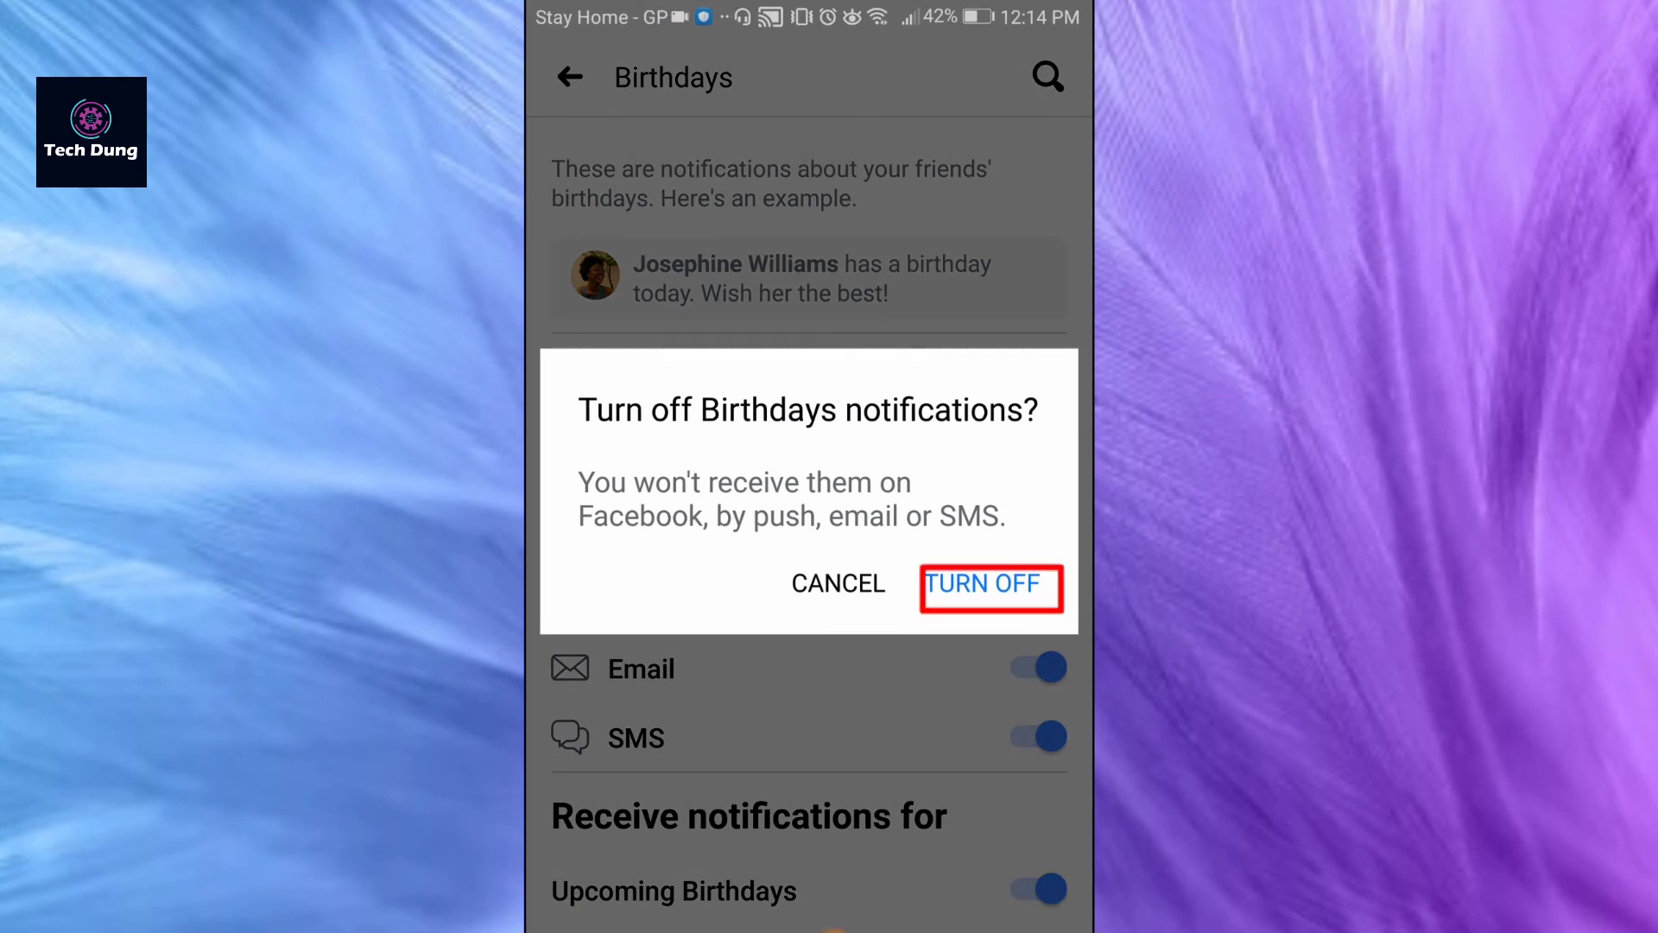
{"action": "left_click", "coordinate": [982, 584]}
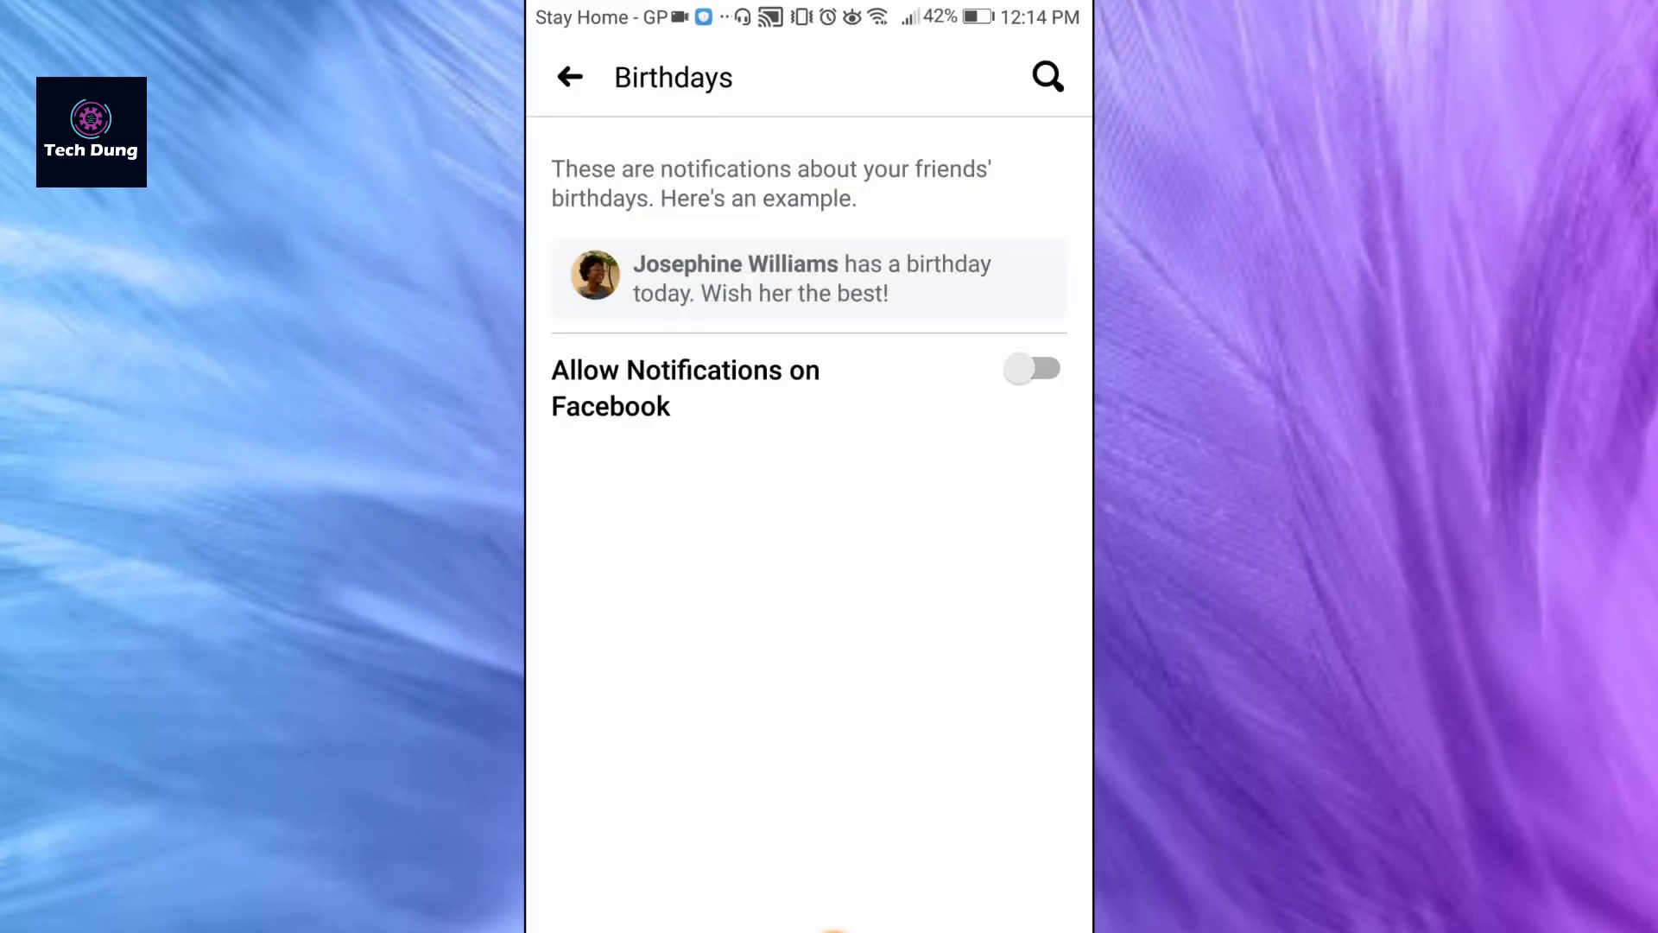